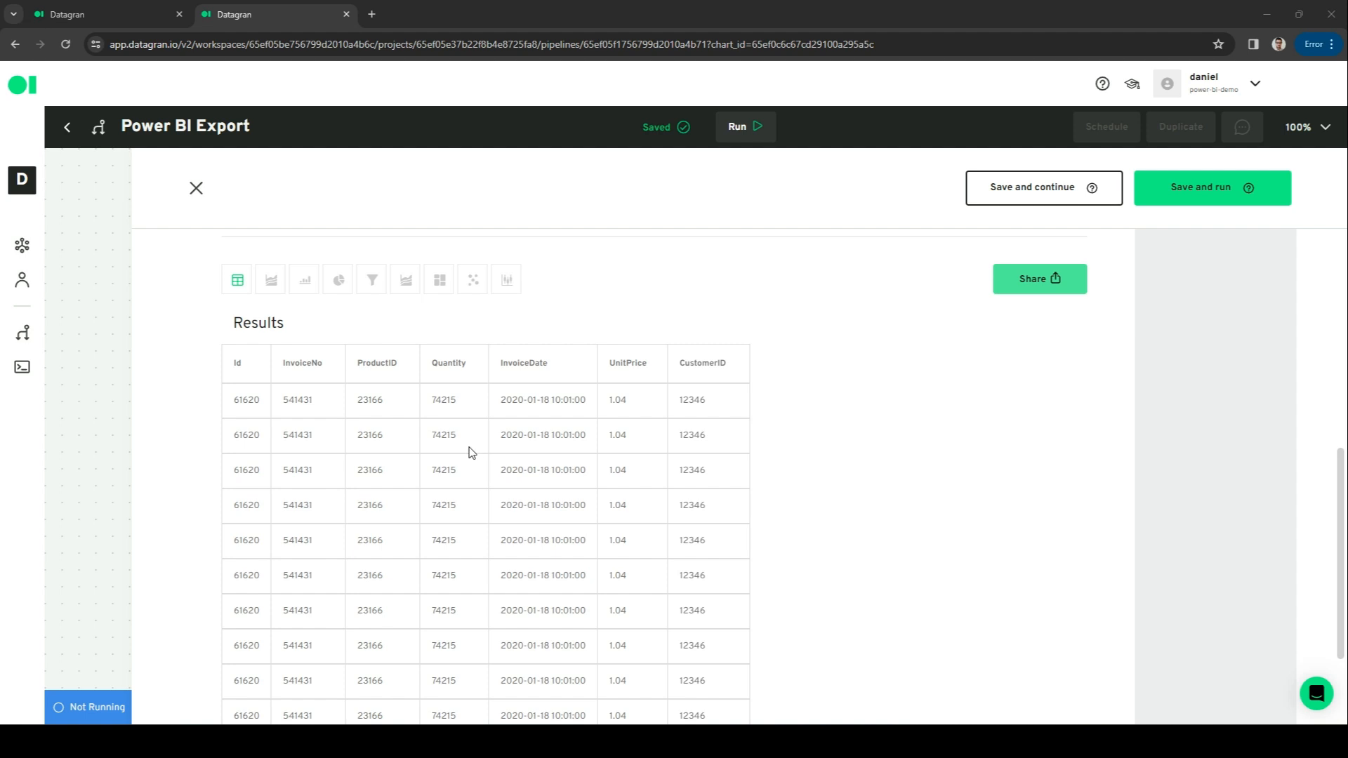
- Close the exporter's results in Datagran, switch to Power BI Desktop and start a Web data import with the Advanced options
{"action": "left_click", "coordinate": [196, 188]}
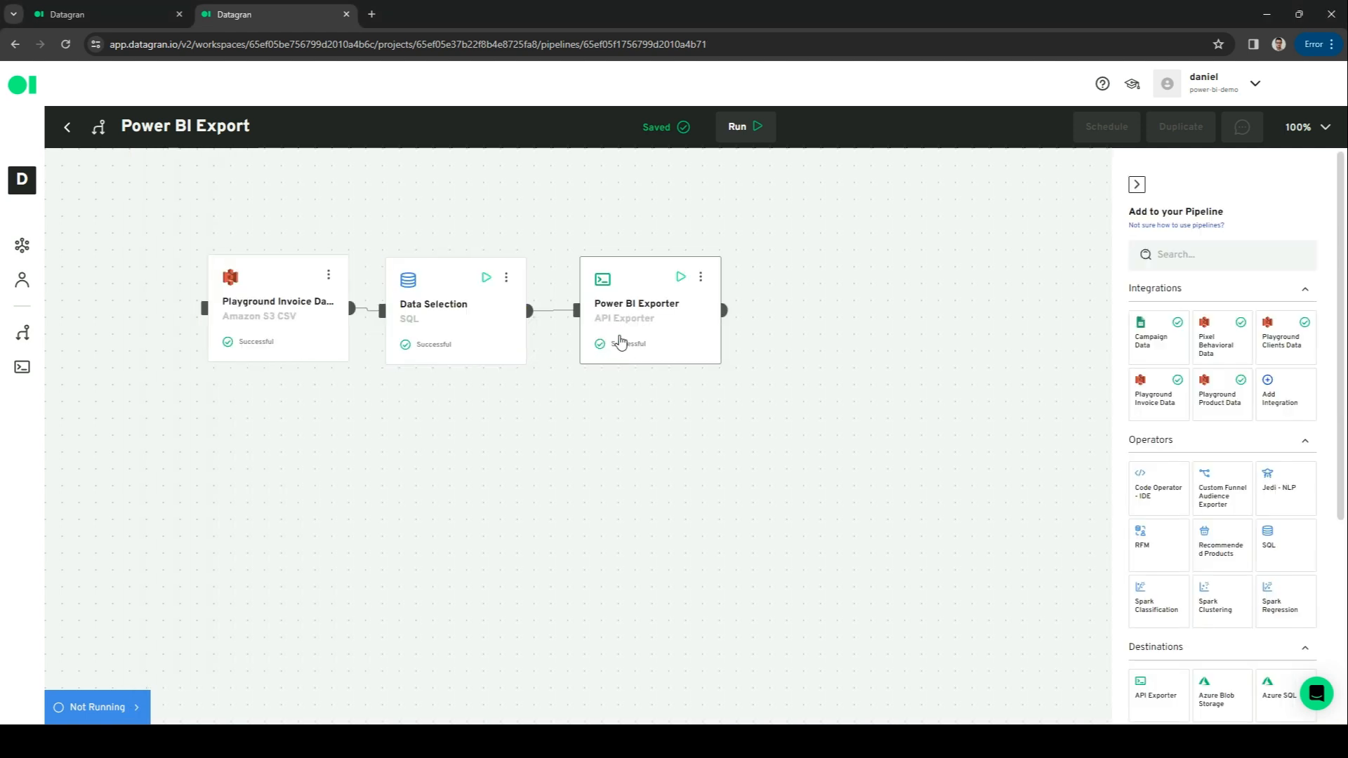
{"action": "scroll", "coordinate": [1210, 518], "scroll_direction": "down", "scroll_amount": 4}
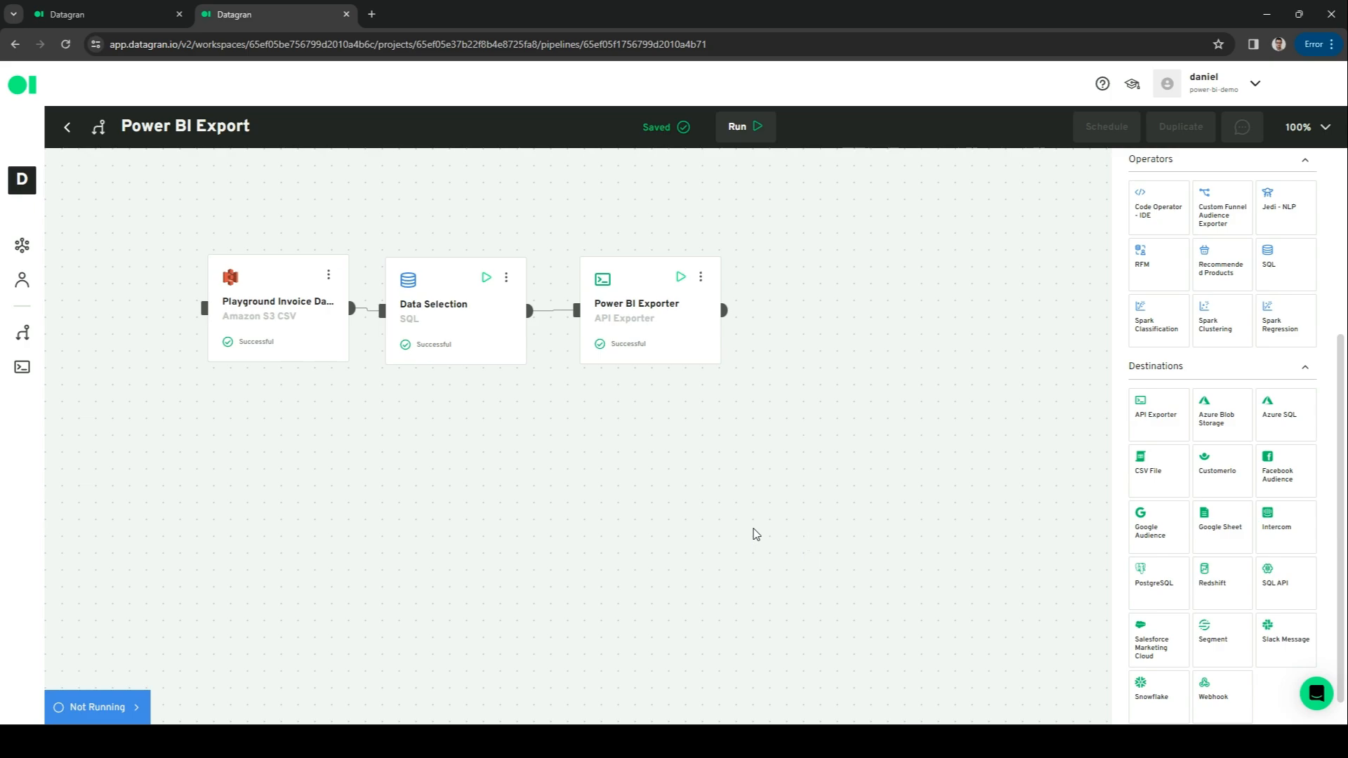
{"action": "key", "text": "alt+Tab"}
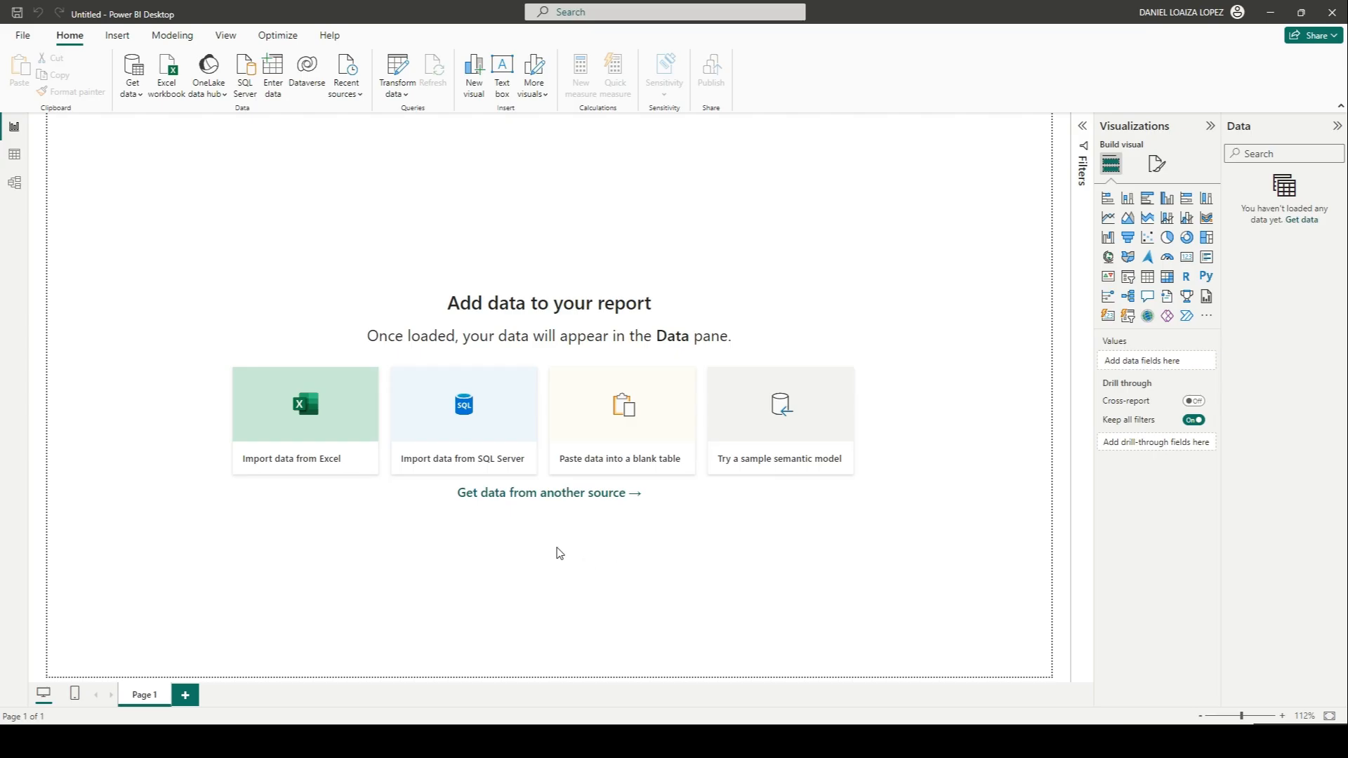
{"action": "left_click", "coordinate": [143, 98]}
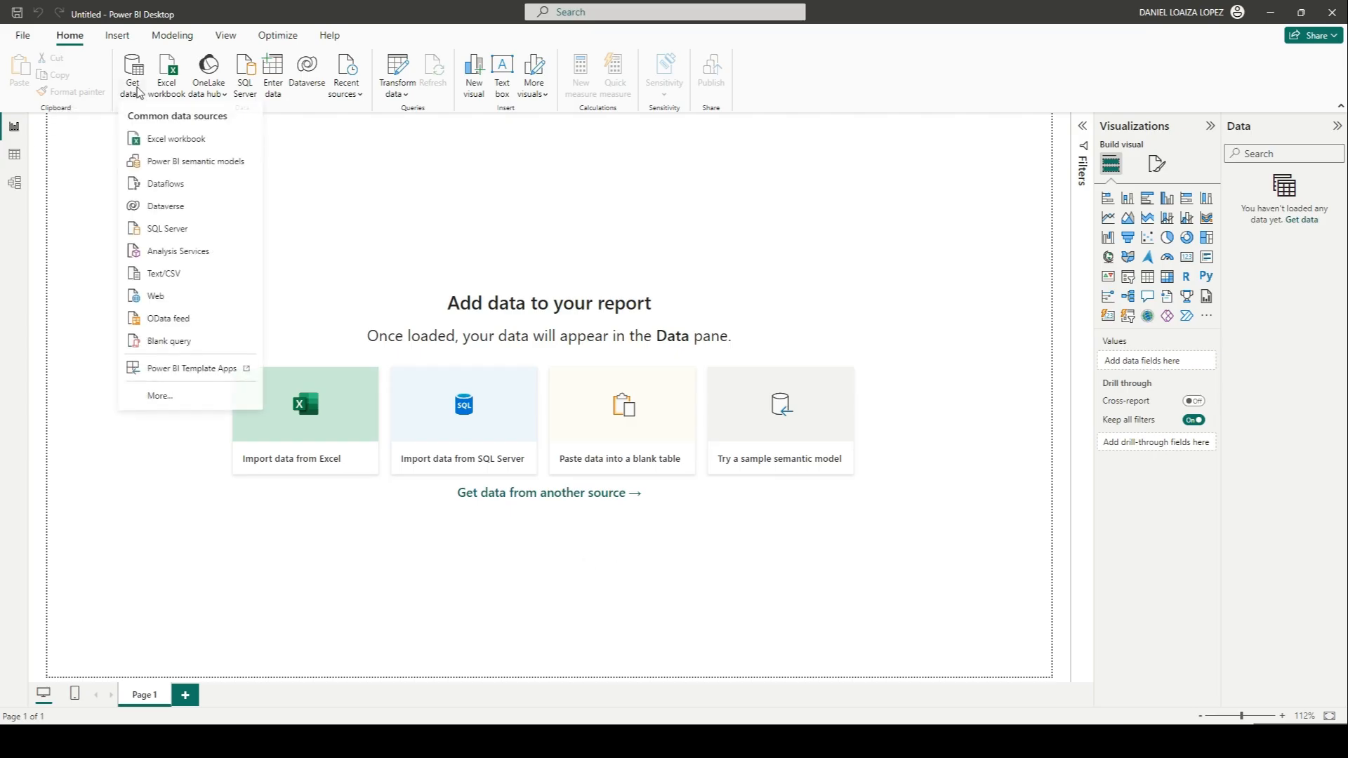
{"action": "left_click", "coordinate": [172, 296]}
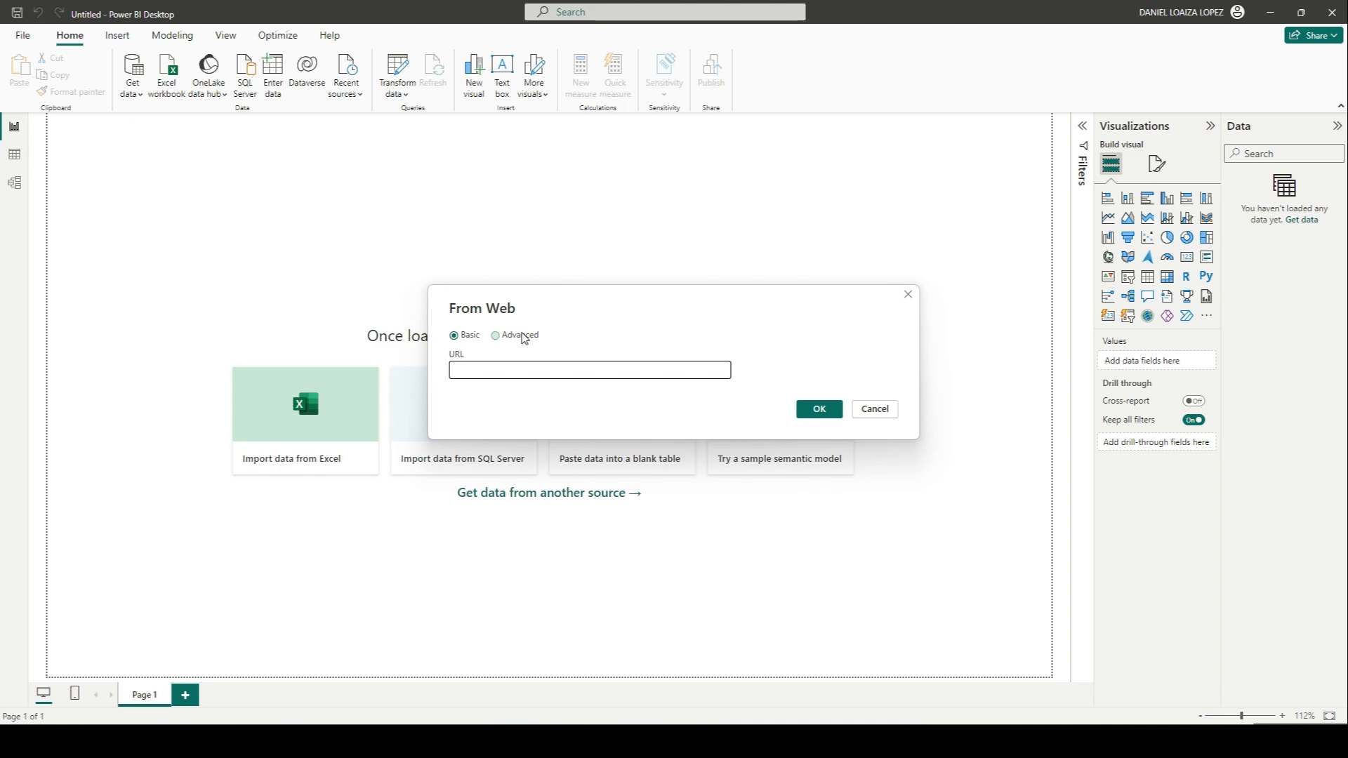
{"action": "left_click", "coordinate": [524, 337]}
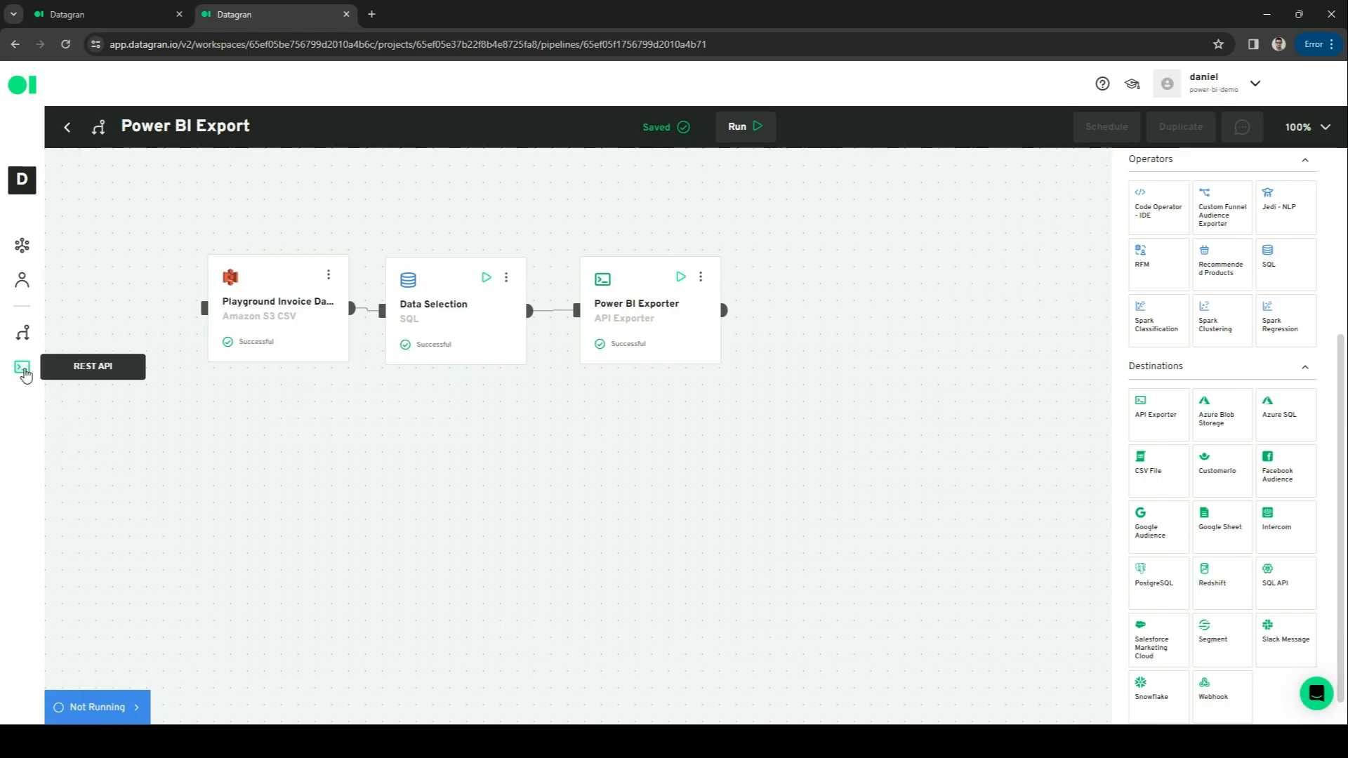
- In Datagran's REST API page, expand the Power BI Exporter entry and copy the full request URL from its curl command
{"action": "left_click", "coordinate": [23, 371]}
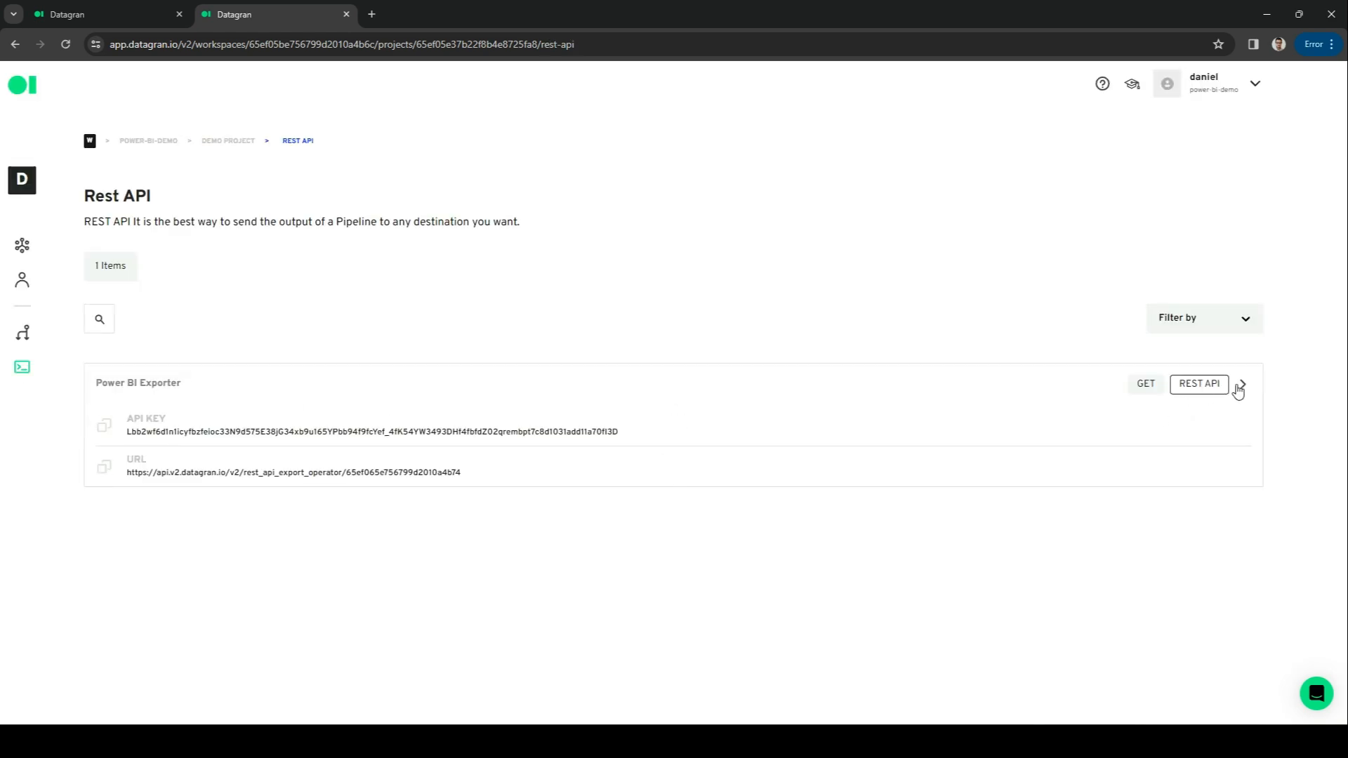
{"action": "left_click", "coordinate": [1245, 385]}
{"action": "scroll", "coordinate": [280, 491], "scroll_direction": "down", "scroll_amount": 1}
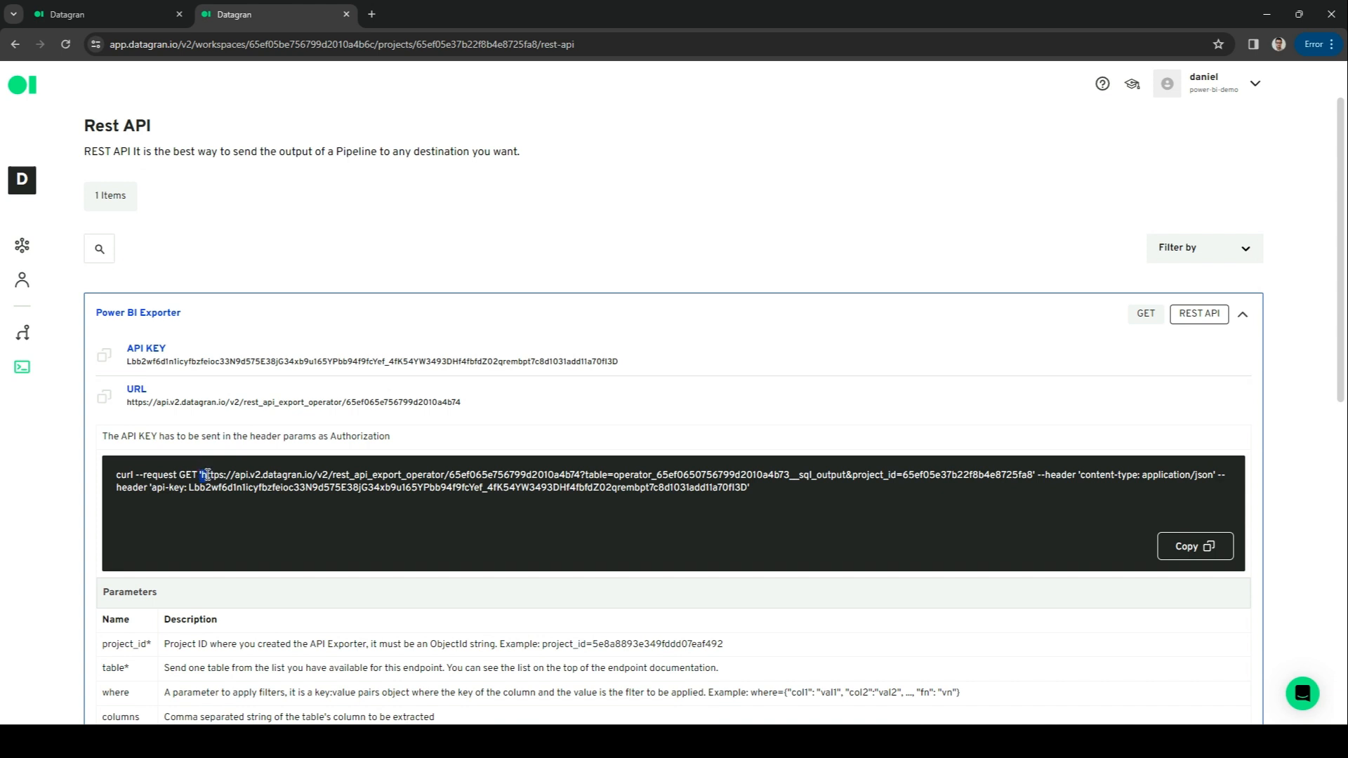
{"action": "left_click_drag", "start_coordinate": [206, 476], "coordinate": [1033, 476]}
{"action": "key", "text": "ctrl+c"}
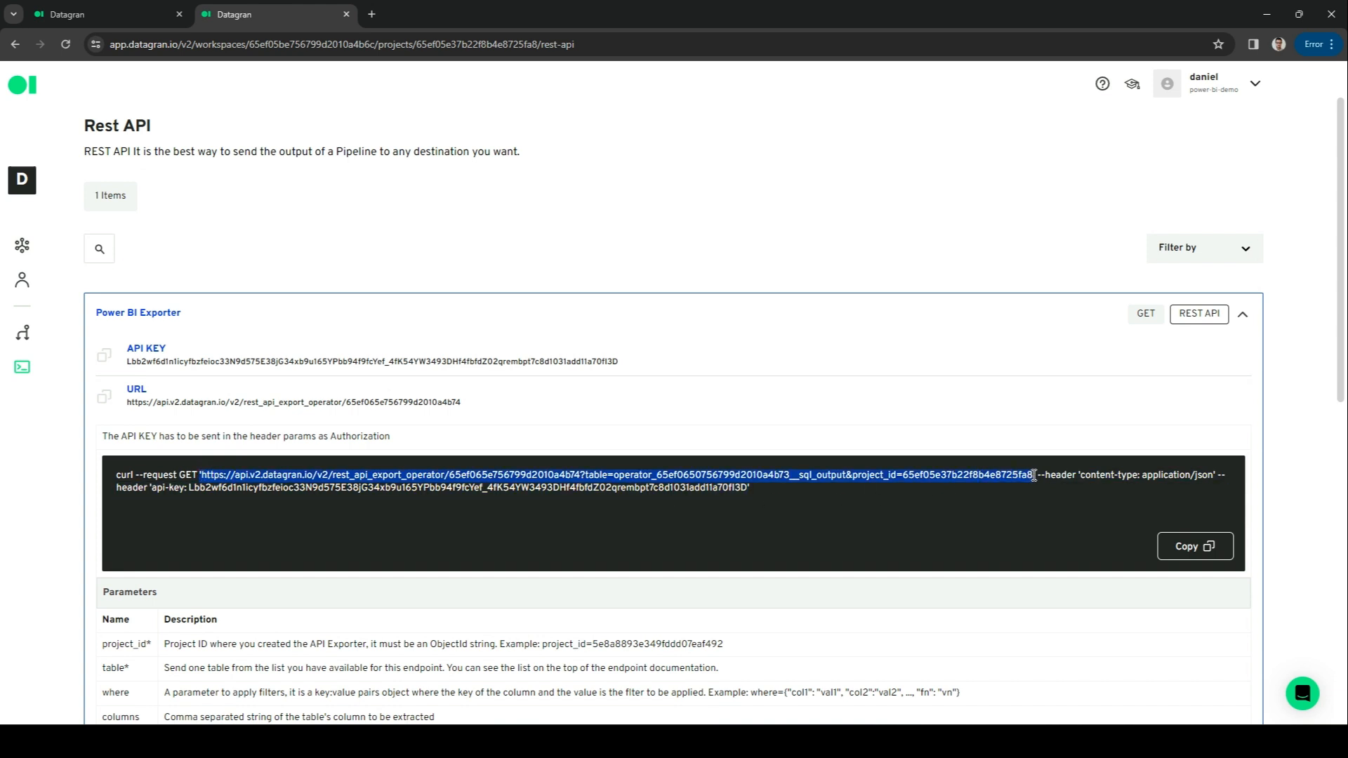
- Back in Power BI Desktop, paste the request URL as the first URL part without the surrounding quotation marks
{"action": "key", "text": "alt+Tab"}
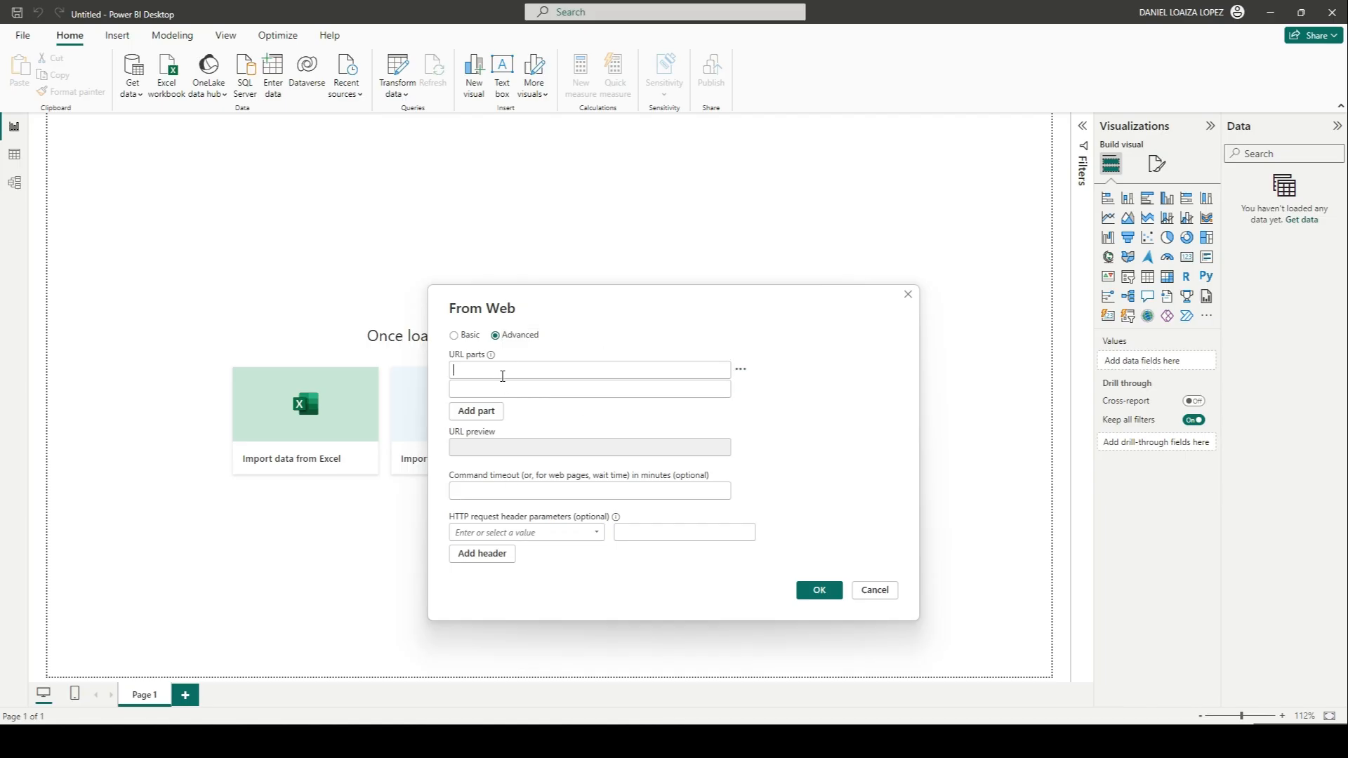
{"action": "key", "text": "ctrl+v"}
{"action": "key", "text": "Home"}
{"action": "key", "text": "Delete"}
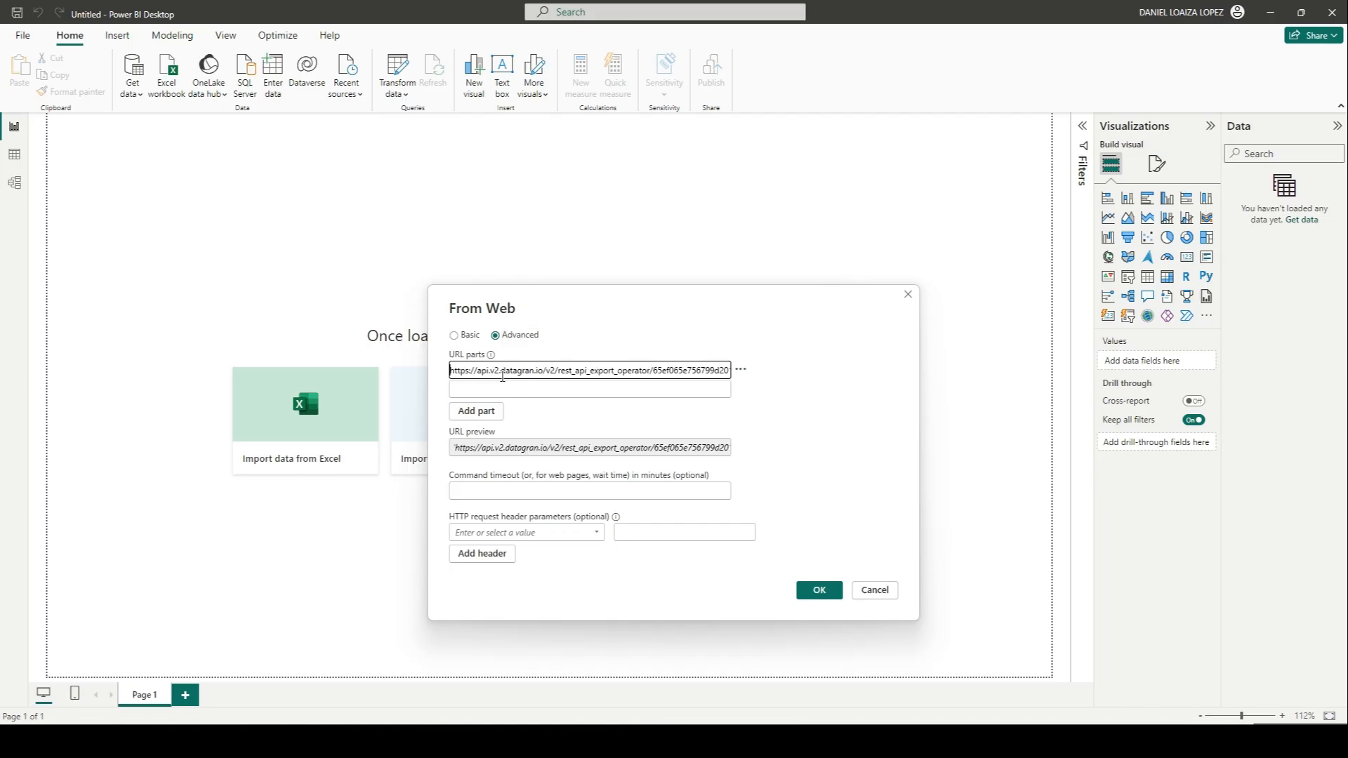
{"action": "key", "text": "End"}
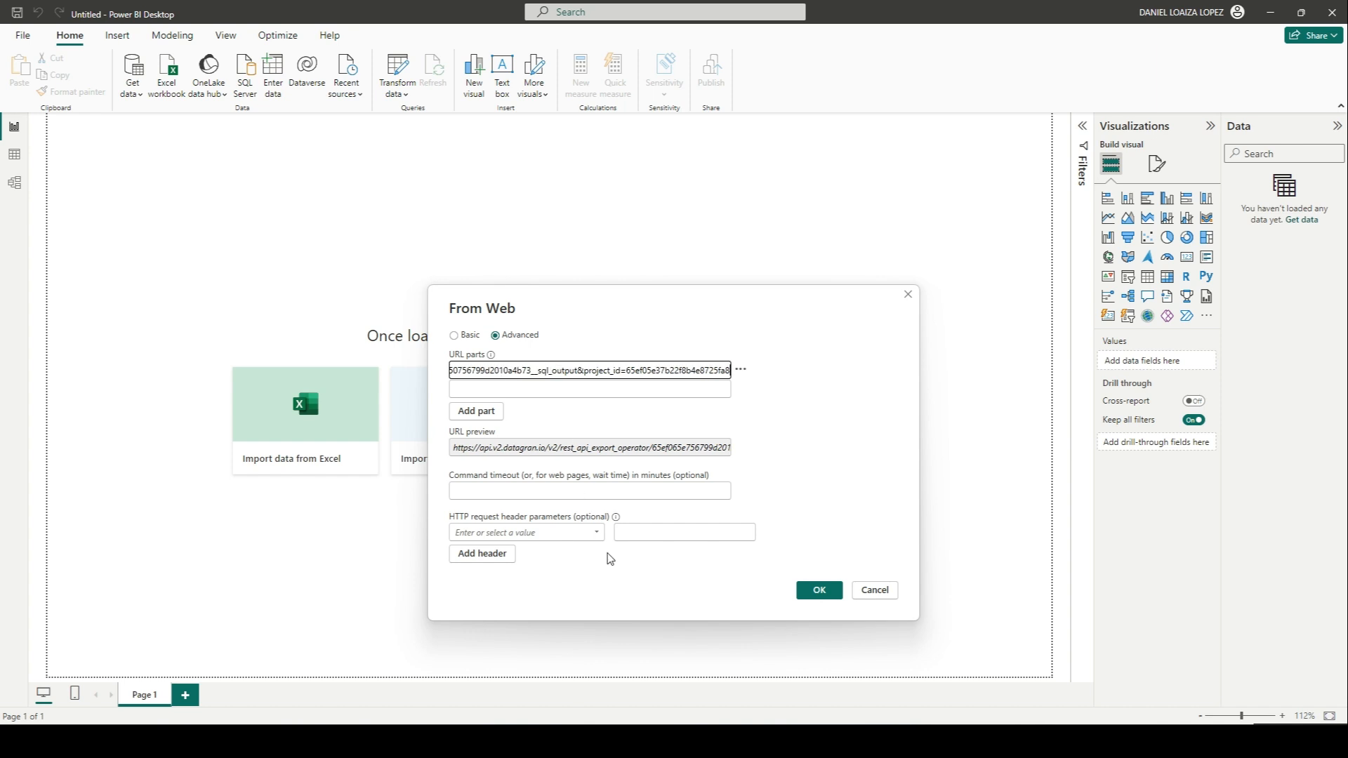
- Set the first HTTP request header to Content-Type with the value application/json, copied from Datagran's curl command
{"action": "left_click", "coordinate": [596, 532]}
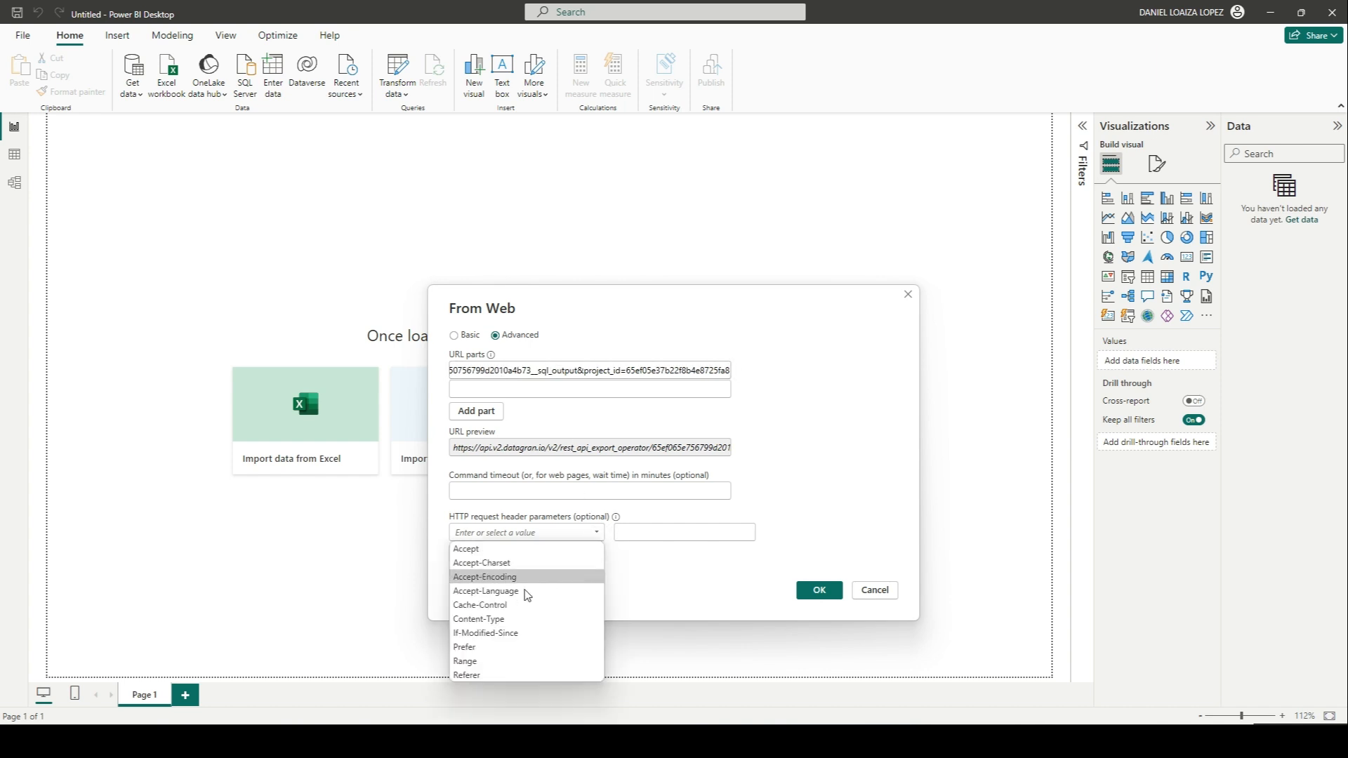
{"action": "left_click", "coordinate": [492, 619]}
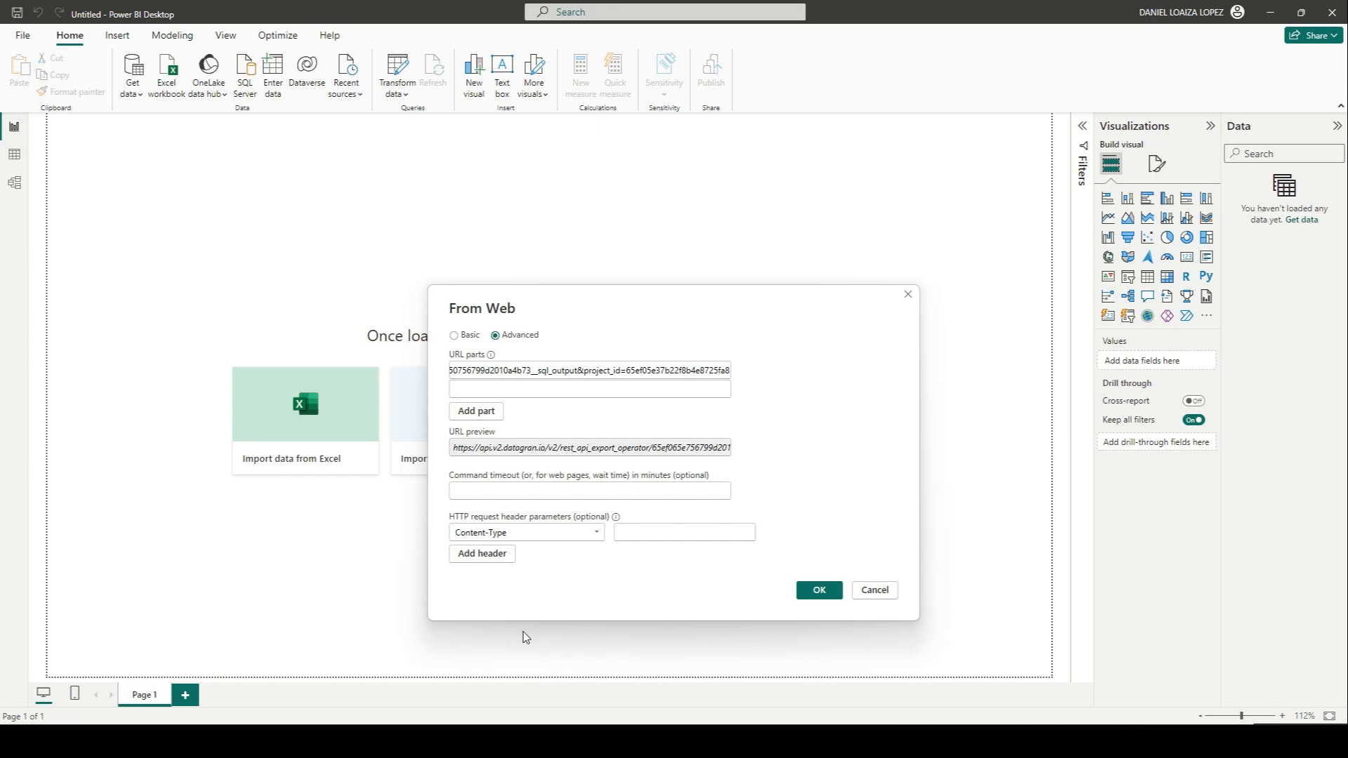
{"action": "key", "text": "alt+Tab"}
{"action": "left_click_drag", "start_coordinate": [1144, 475], "coordinate": [1203, 475]}
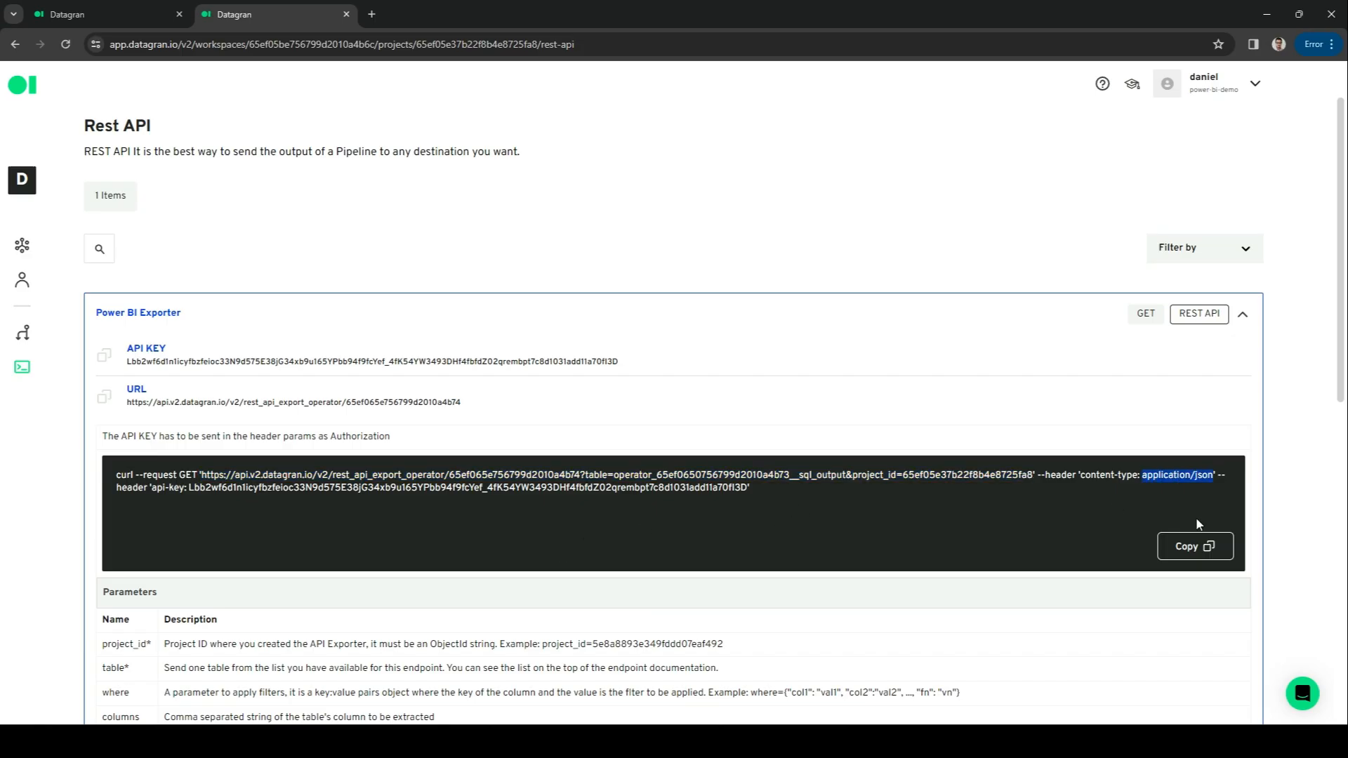
{"action": "key", "text": "ctrl+c"}
{"action": "key", "text": "alt+Tab"}
{"action": "left_click", "coordinate": [685, 533]}
{"action": "key", "text": "ctrl+v"}
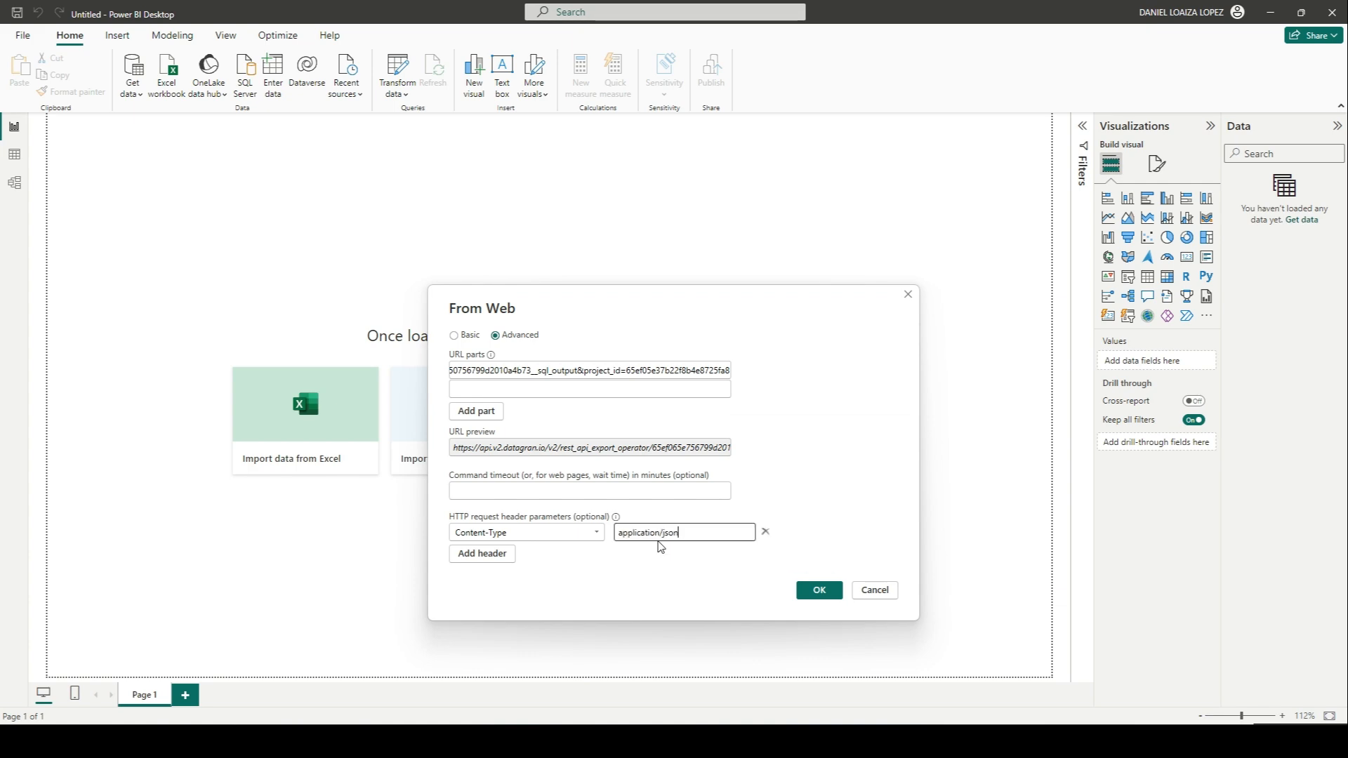
- Add a second HTTP request header and name it api-key, copying the name from Datagran's curl command
{"action": "left_click", "coordinate": [483, 554]}
{"action": "key", "text": "alt+Tab"}
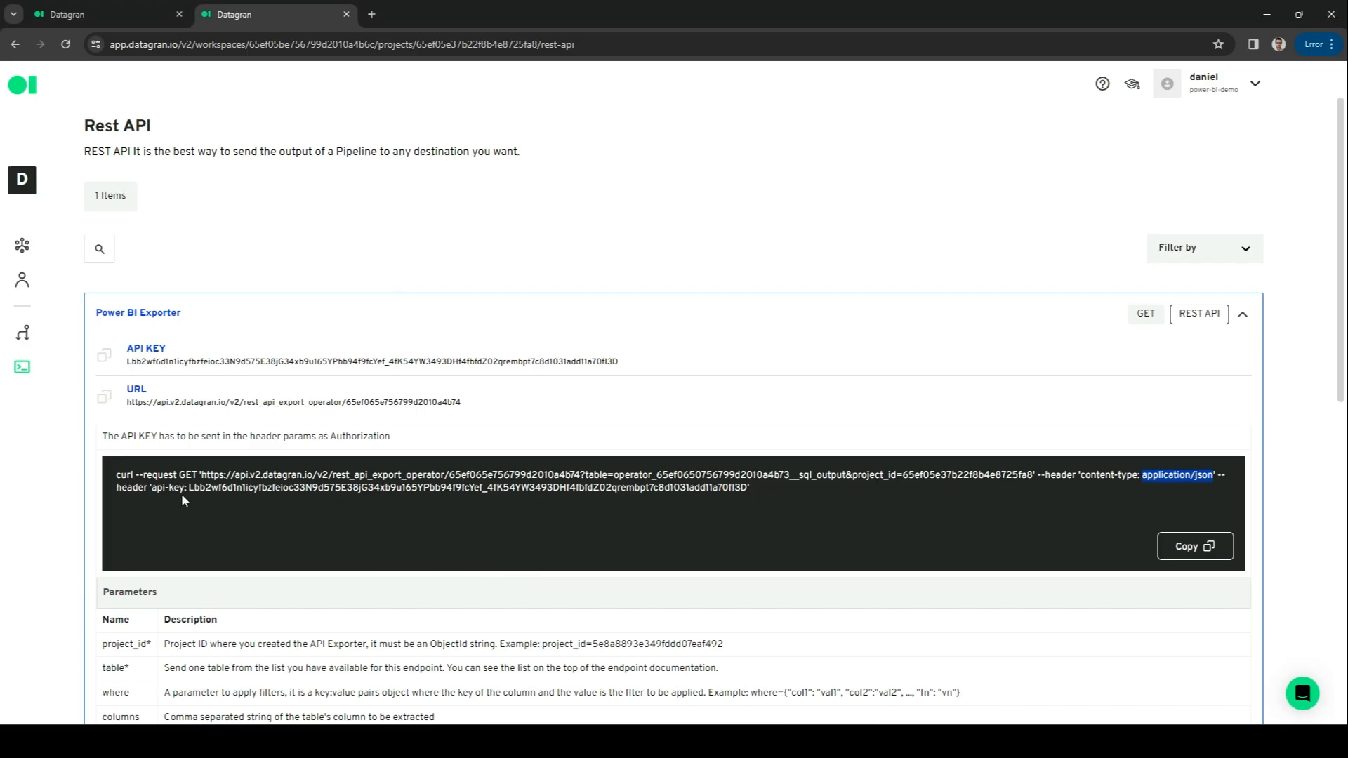
{"action": "left_click_drag", "start_coordinate": [156, 491], "coordinate": [189, 493]}
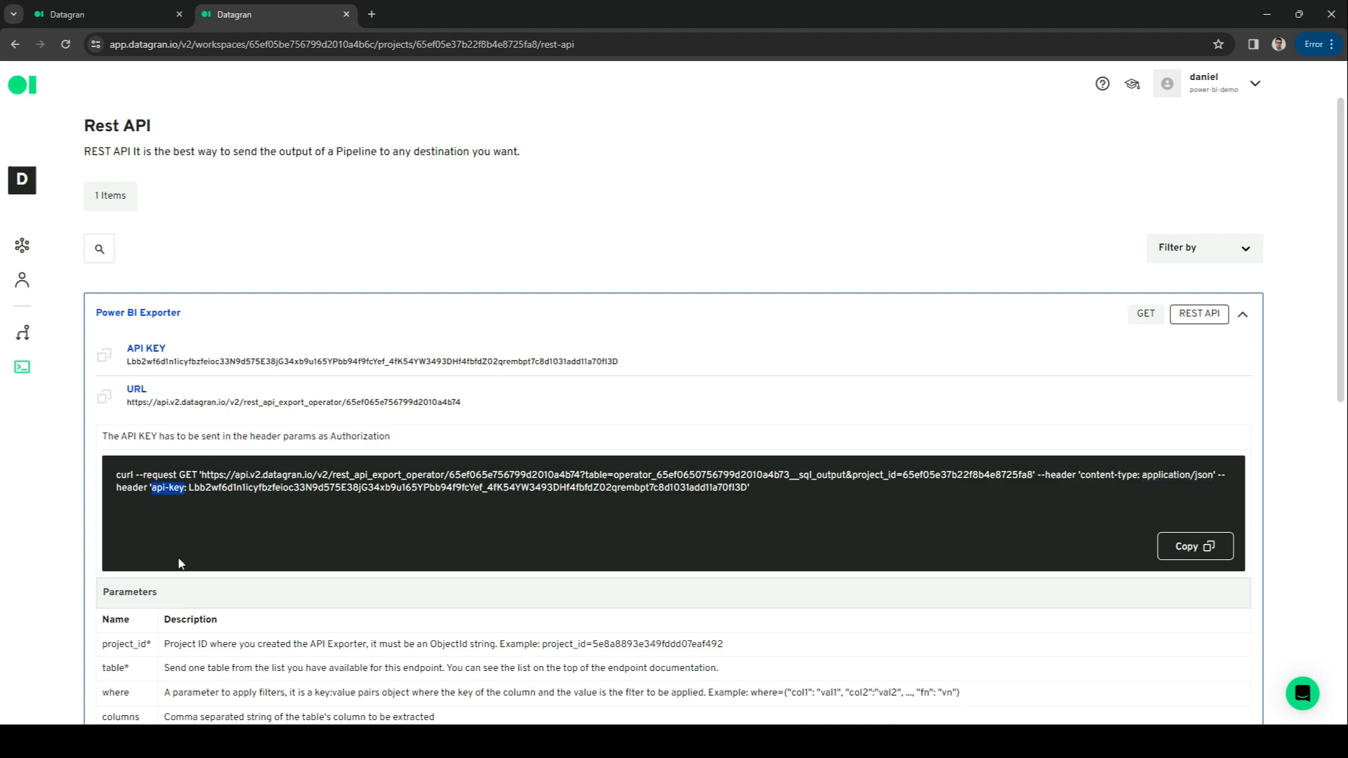
{"action": "key", "text": "ctrl+c"}
{"action": "key", "text": "alt+Tab"}
{"action": "left_click", "coordinate": [467, 553]}
{"action": "key", "text": "ctrl+v"}
- Copy the exporter's API key from Datagran, paste it as the api-key header's value and submit the web connection
{"action": "key", "text": "alt+Tab"}
{"action": "left_click", "coordinate": [106, 357]}
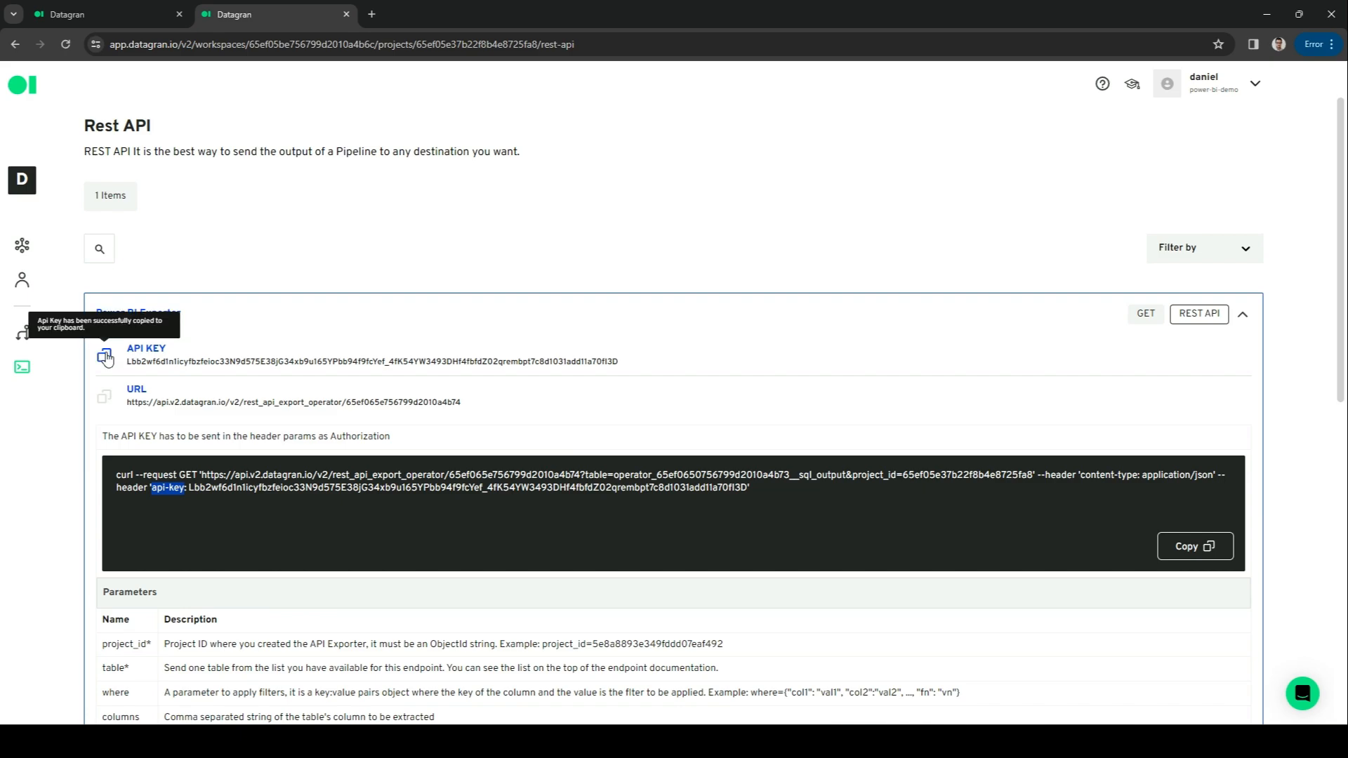
{"action": "key", "text": "alt+Tab"}
{"action": "left_click", "coordinate": [652, 555]}
{"action": "key", "text": "ctrl+v"}
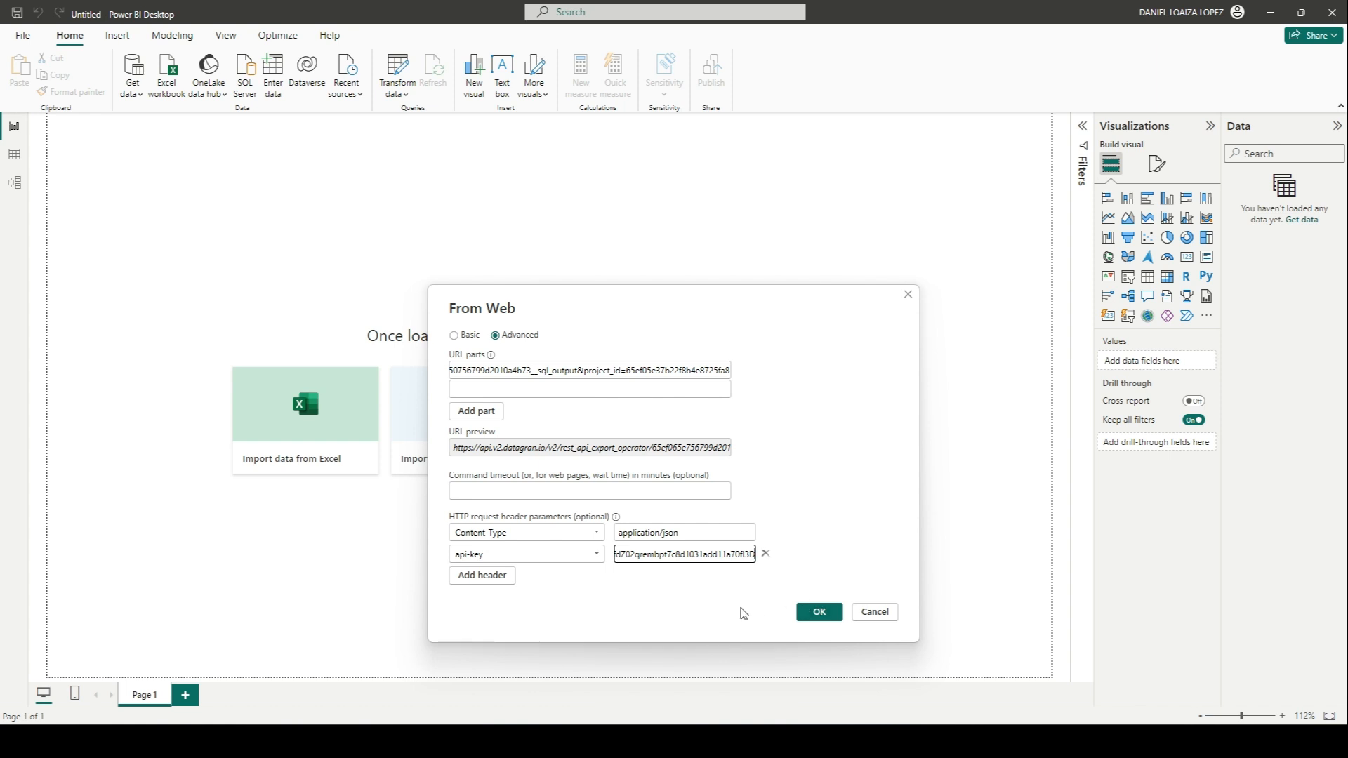
{"action": "left_click", "coordinate": [806, 613]}
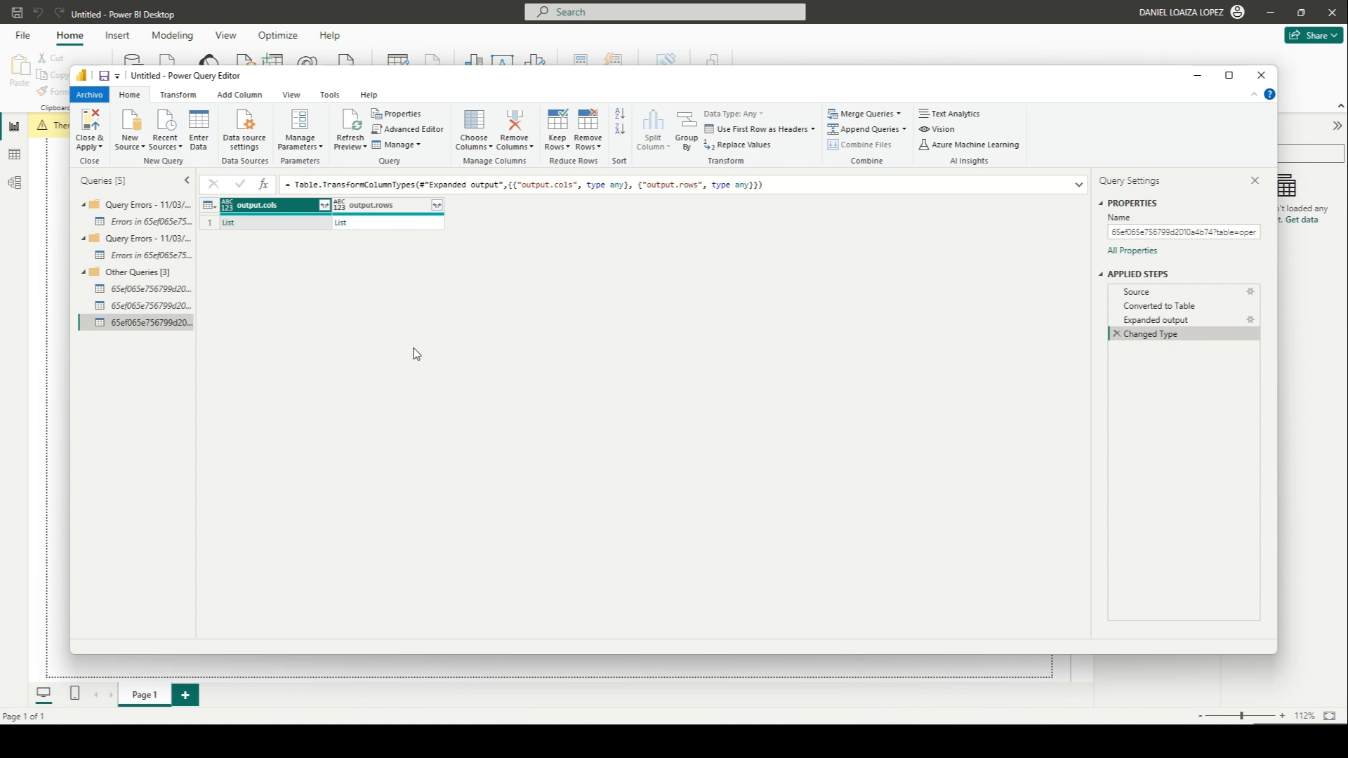
- Remove the output.cols column and expand the output.rows lists to new rows
{"action": "right_click", "coordinate": [280, 205]}
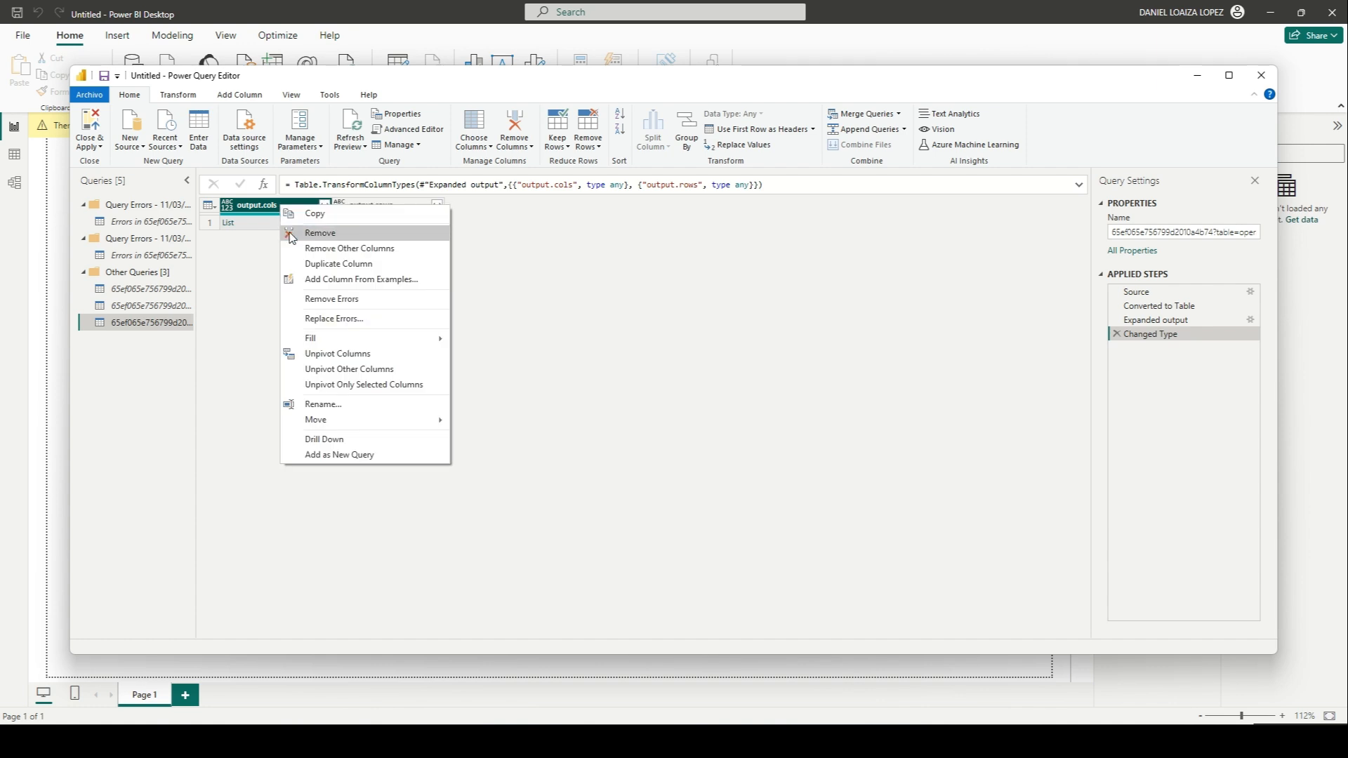
{"action": "left_click", "coordinate": [295, 233]}
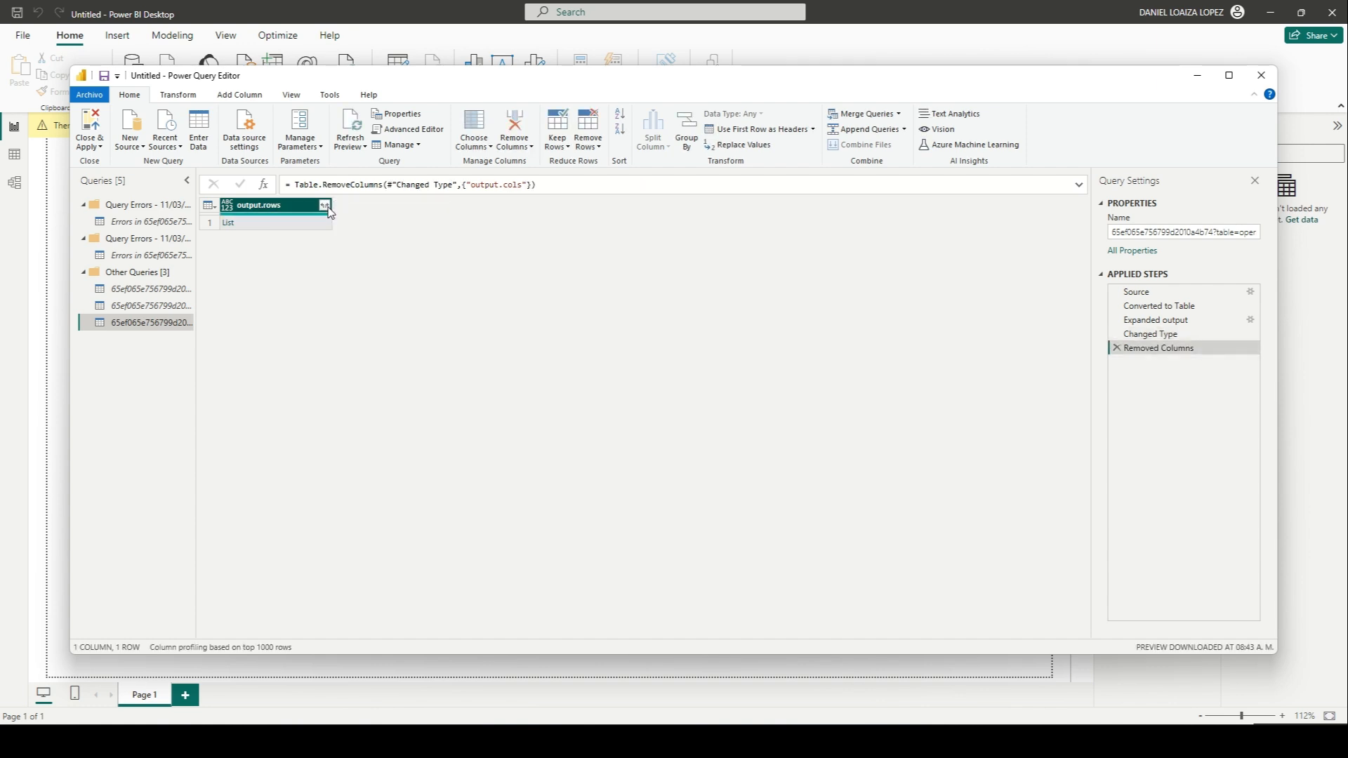
{"action": "left_click", "coordinate": [326, 206]}
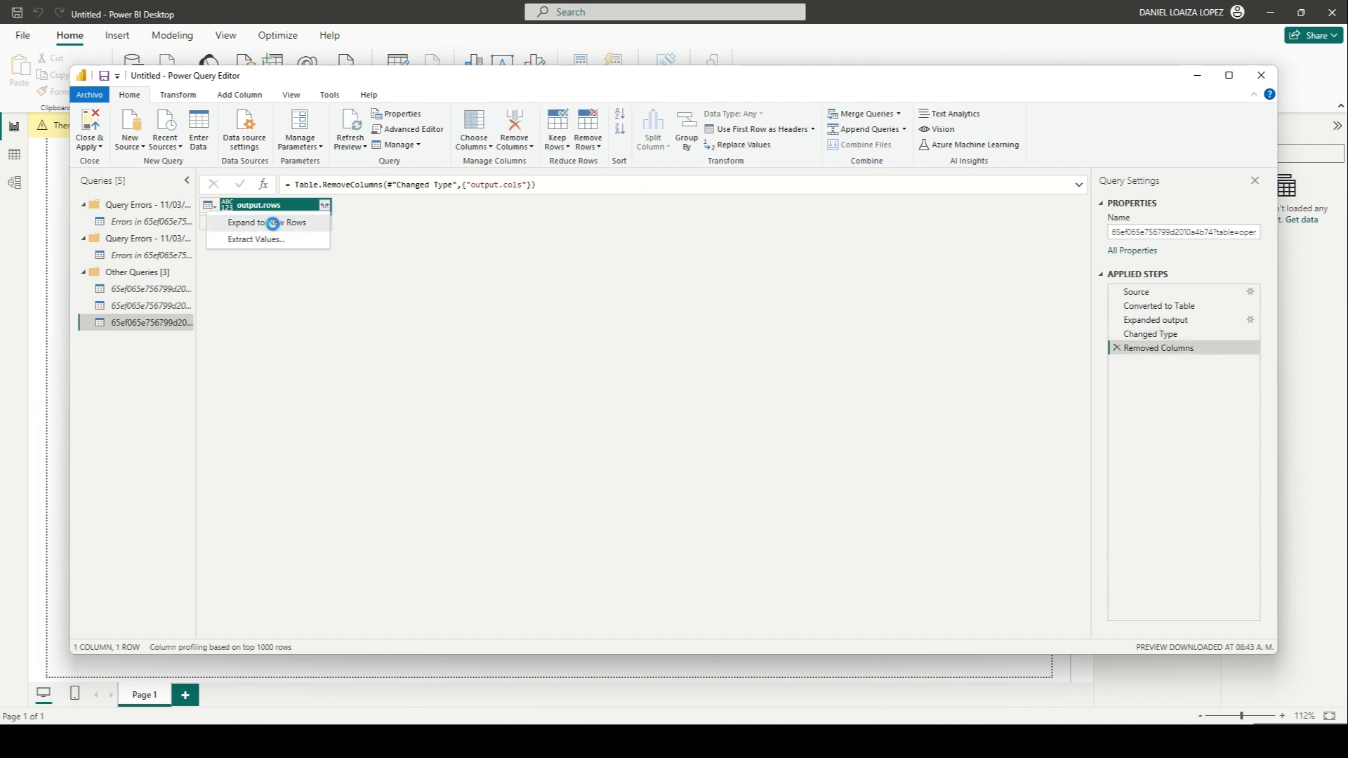
{"action": "left_click", "coordinate": [271, 222]}
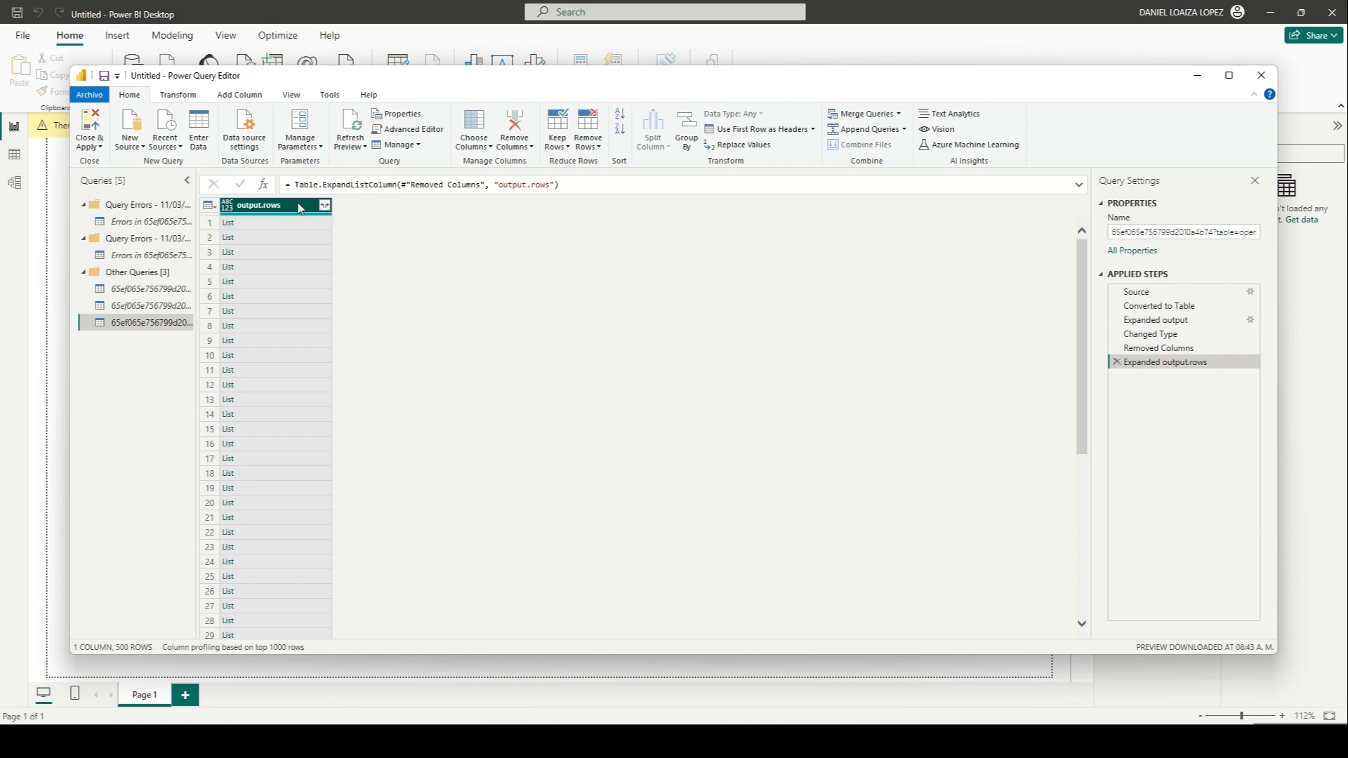
- Extract the list values in output.rows as text, concatenated with a semicolon delimiter
{"action": "left_click", "coordinate": [325, 205]}
{"action": "left_click", "coordinate": [271, 238]}
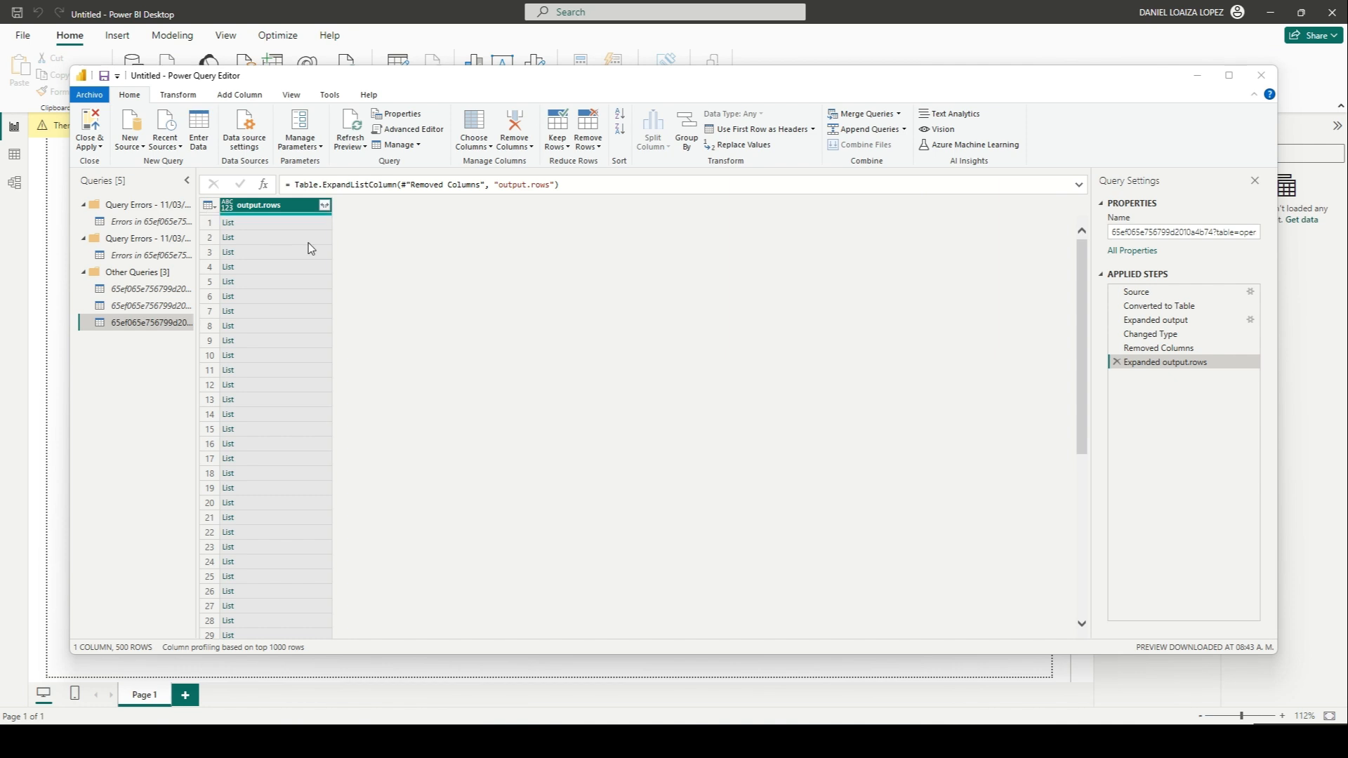
{"action": "left_click", "coordinate": [523, 357]}
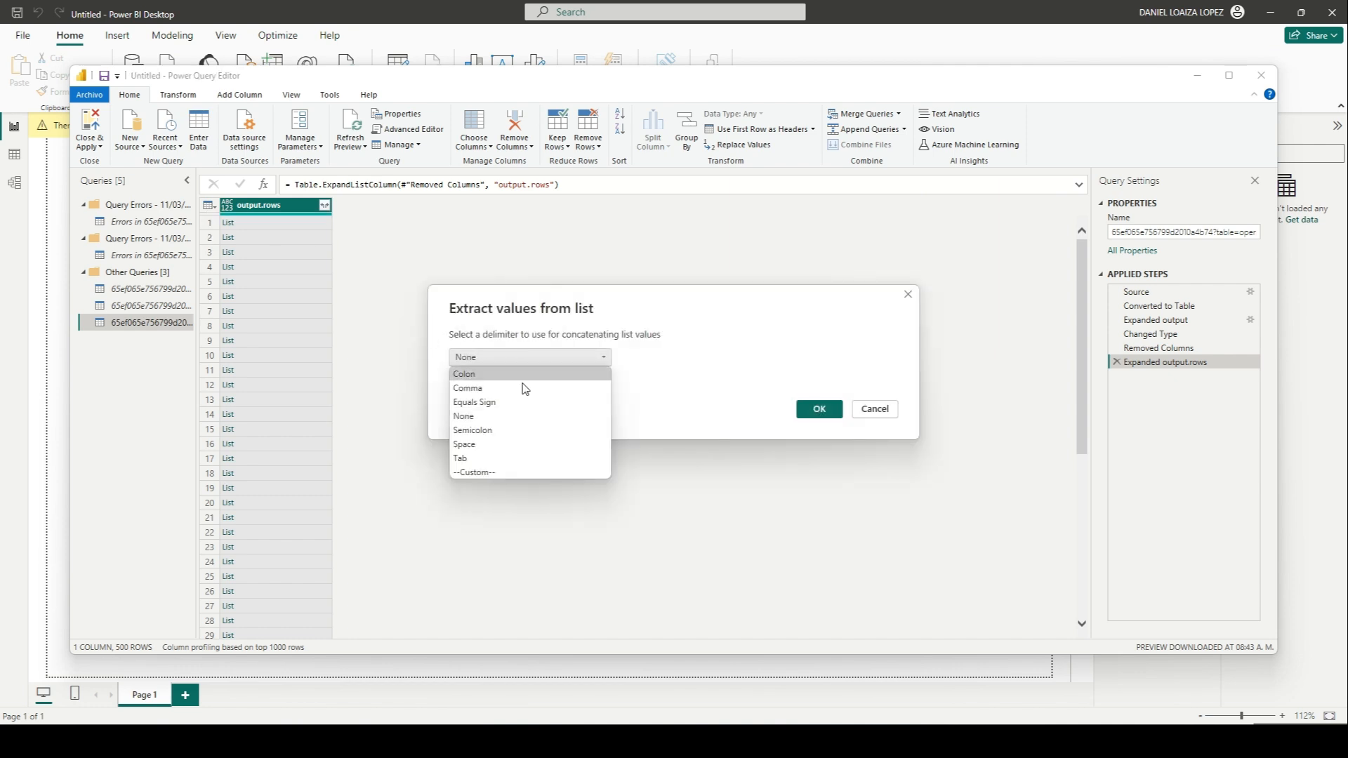
{"action": "left_click", "coordinate": [491, 429]}
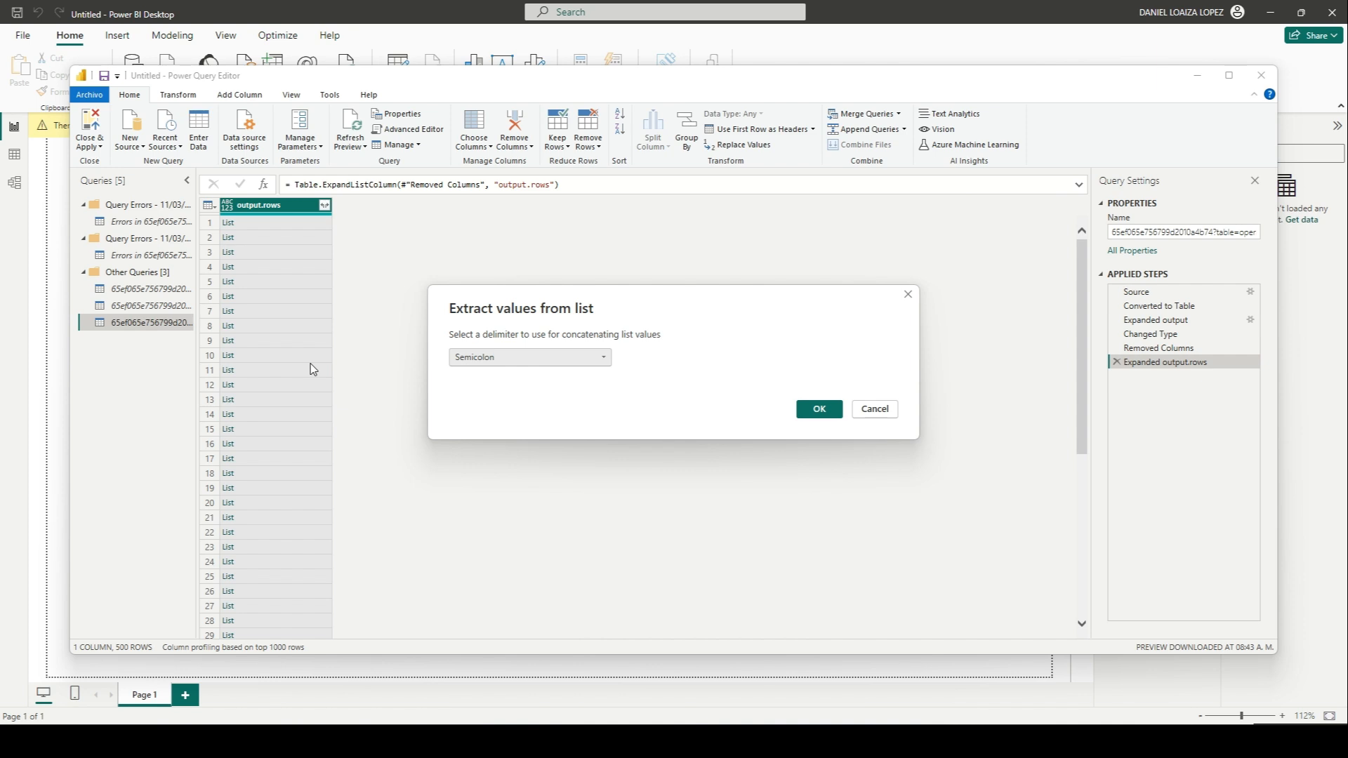
{"action": "left_click", "coordinate": [817, 410]}
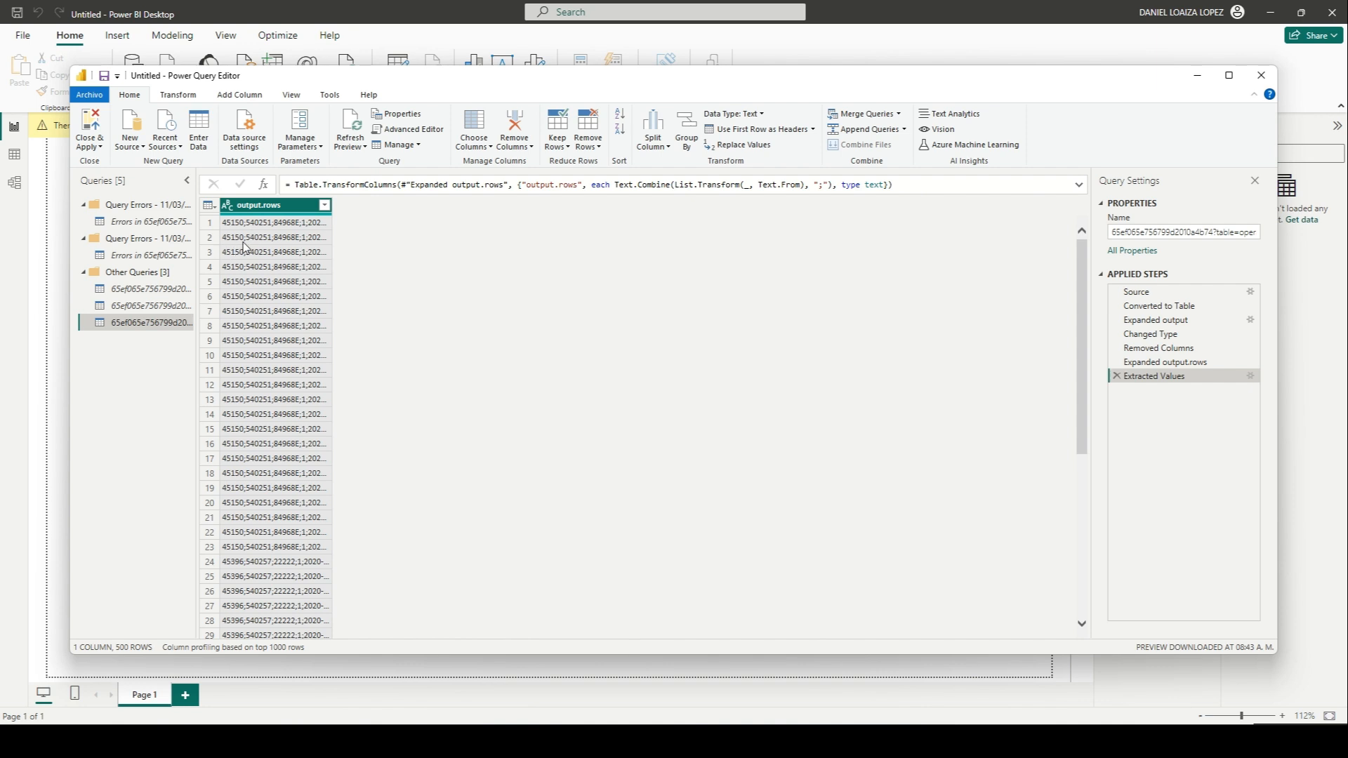
- Split the output.rows column by the semicolon delimiter at each occurrence
{"action": "right_click", "coordinate": [288, 212]}
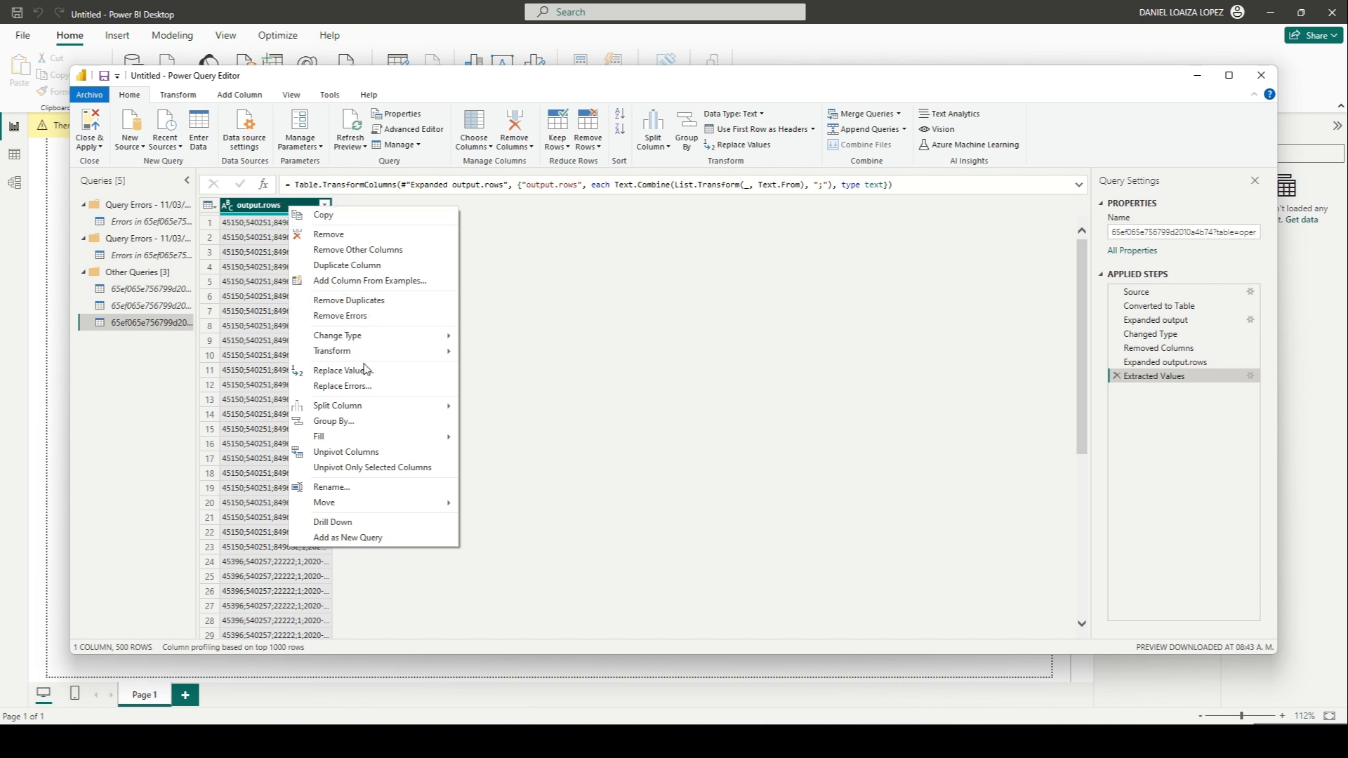
{"action": "mouse_move", "coordinate": [364, 406]}
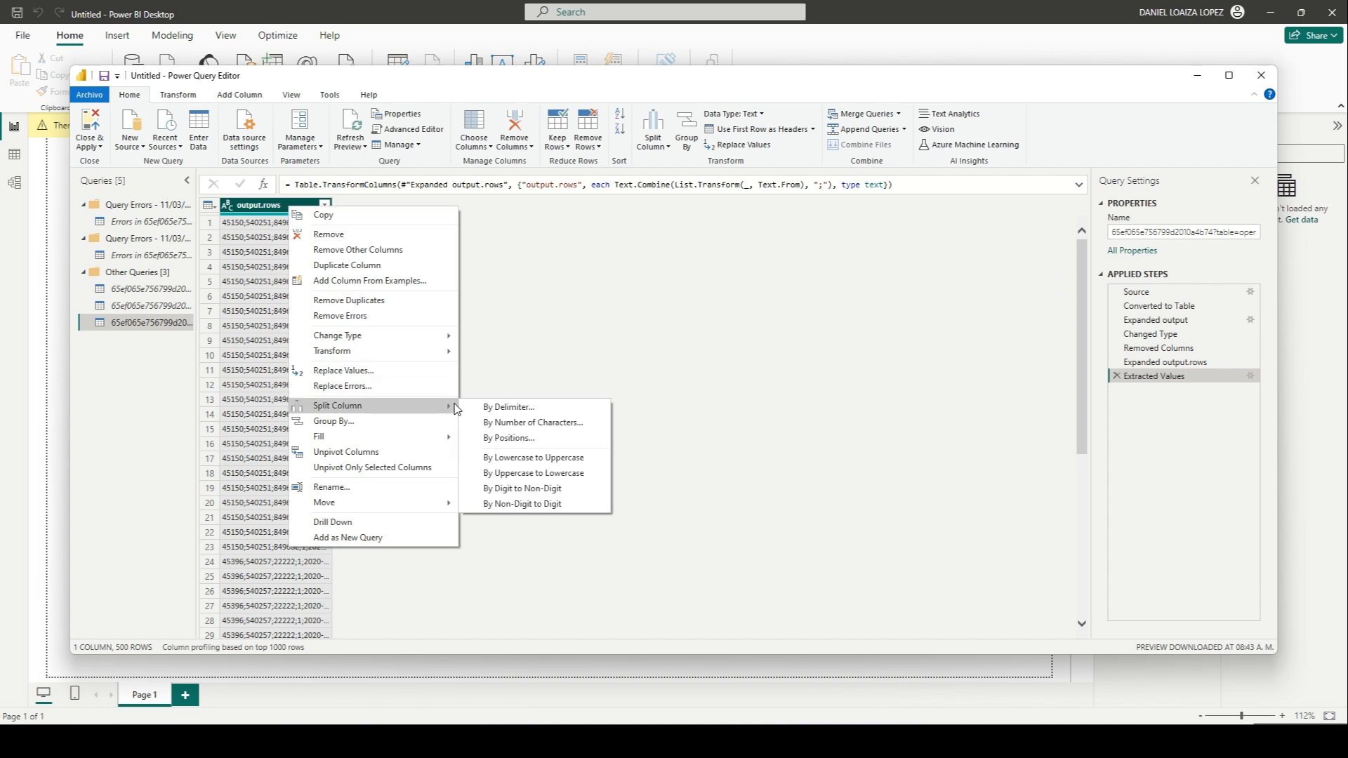
{"action": "left_click", "coordinate": [532, 408]}
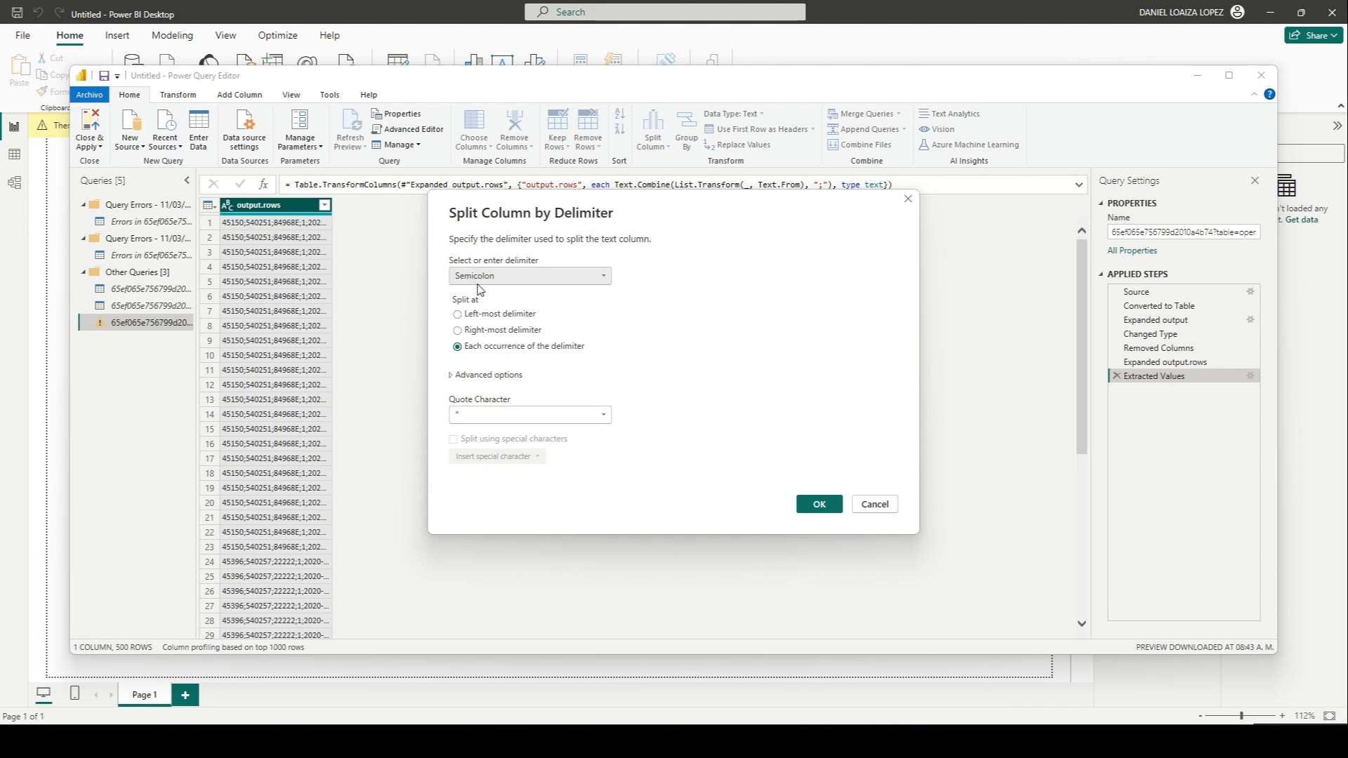
{"action": "left_click", "coordinate": [818, 504]}
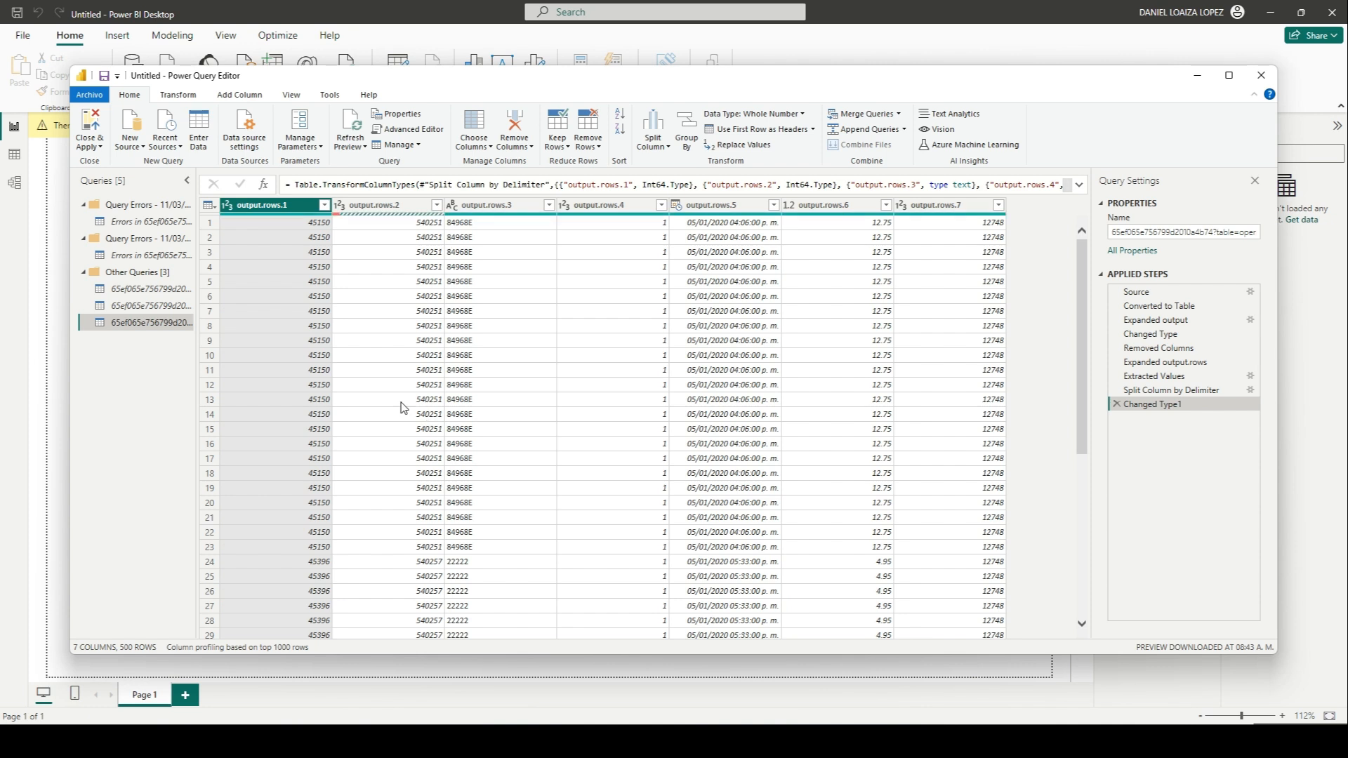
{"action": "left_click", "coordinate": [358, 271]}
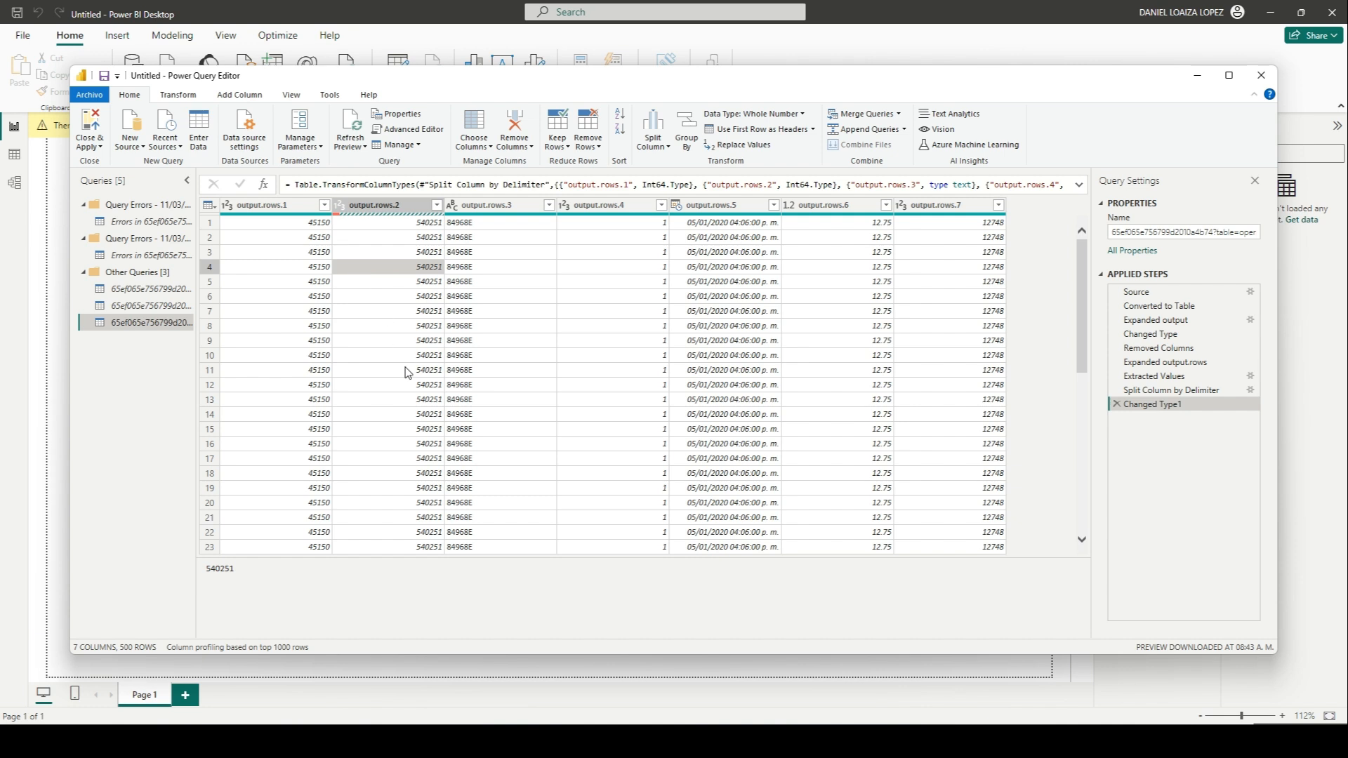
{"action": "left_click", "coordinate": [374, 297]}
{"action": "left_click", "coordinate": [386, 239]}
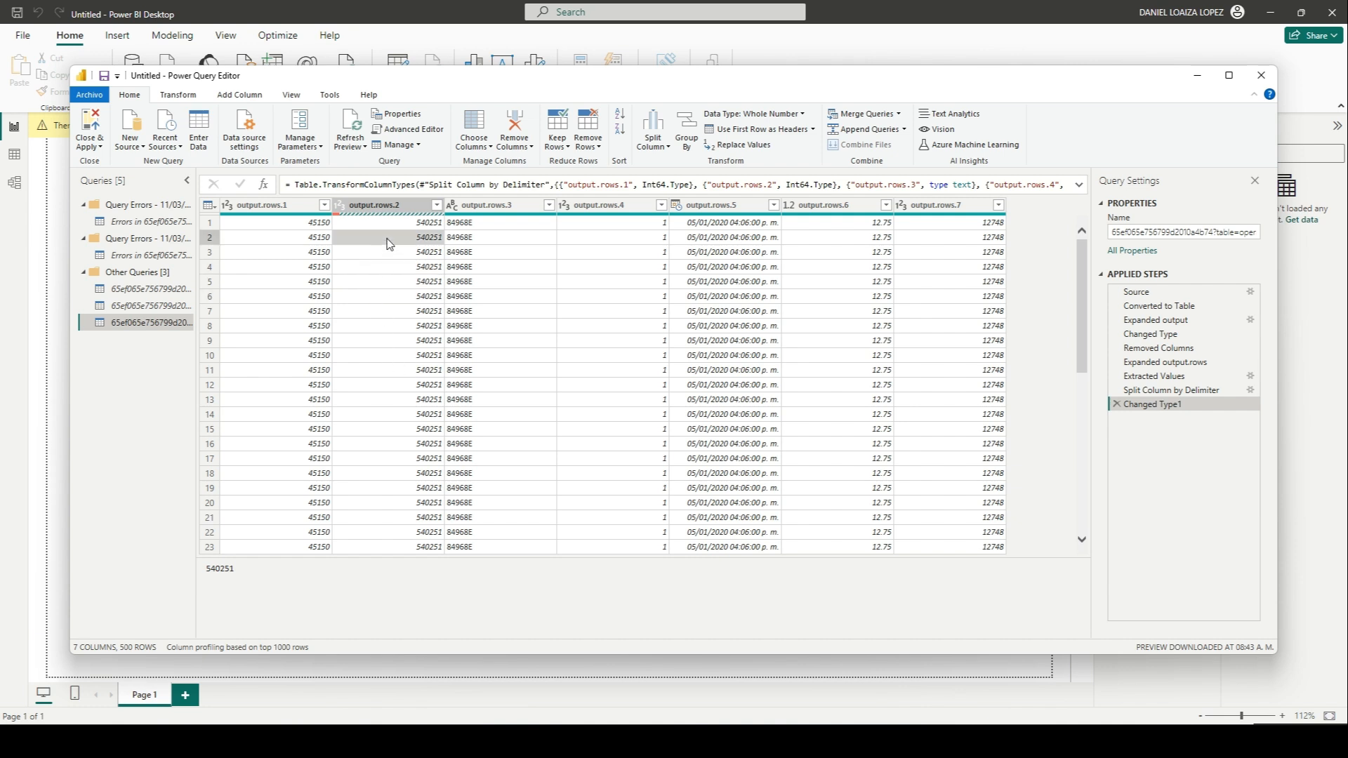
- Change the output.rows.2 column's data type to Text, adding the conversion as a new step
{"action": "left_click", "coordinate": [376, 205]}
{"action": "right_click", "coordinate": [376, 205]}
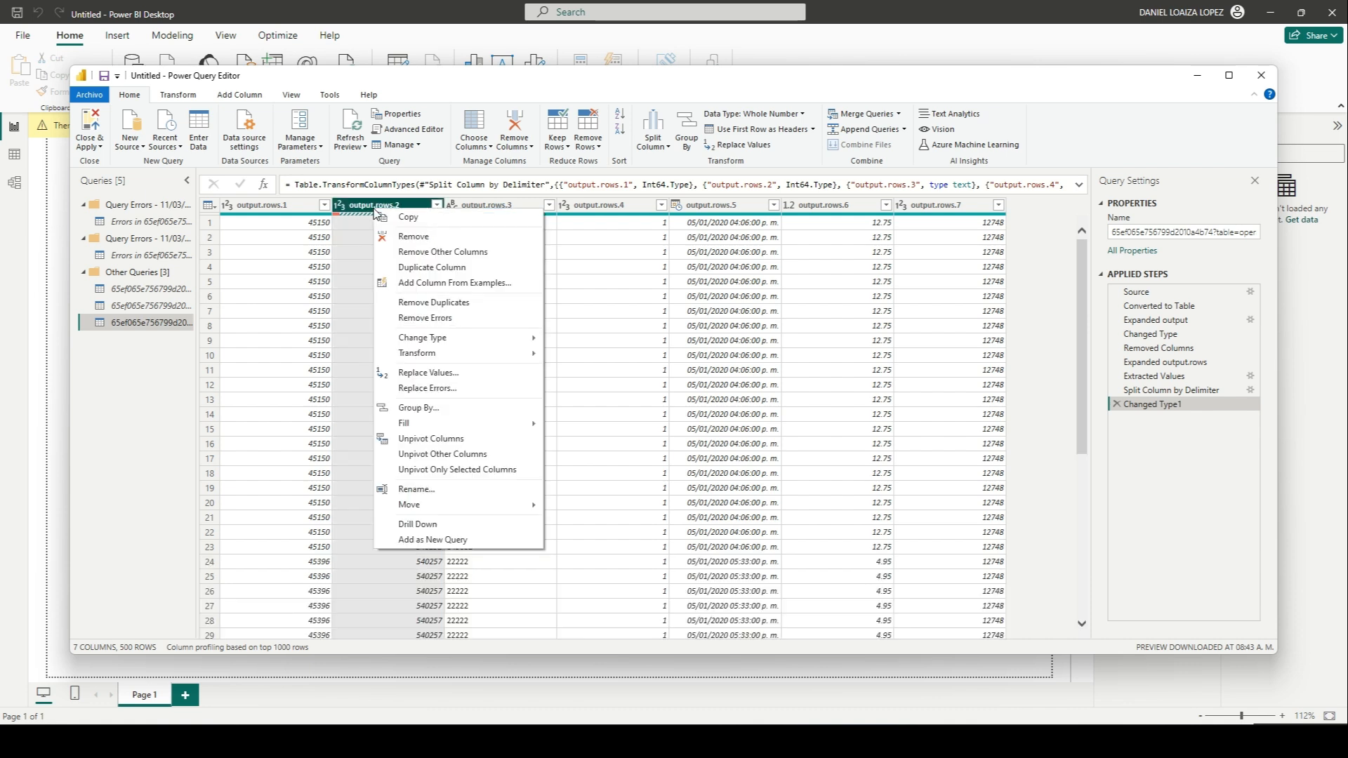
{"action": "mouse_move", "coordinate": [453, 338]}
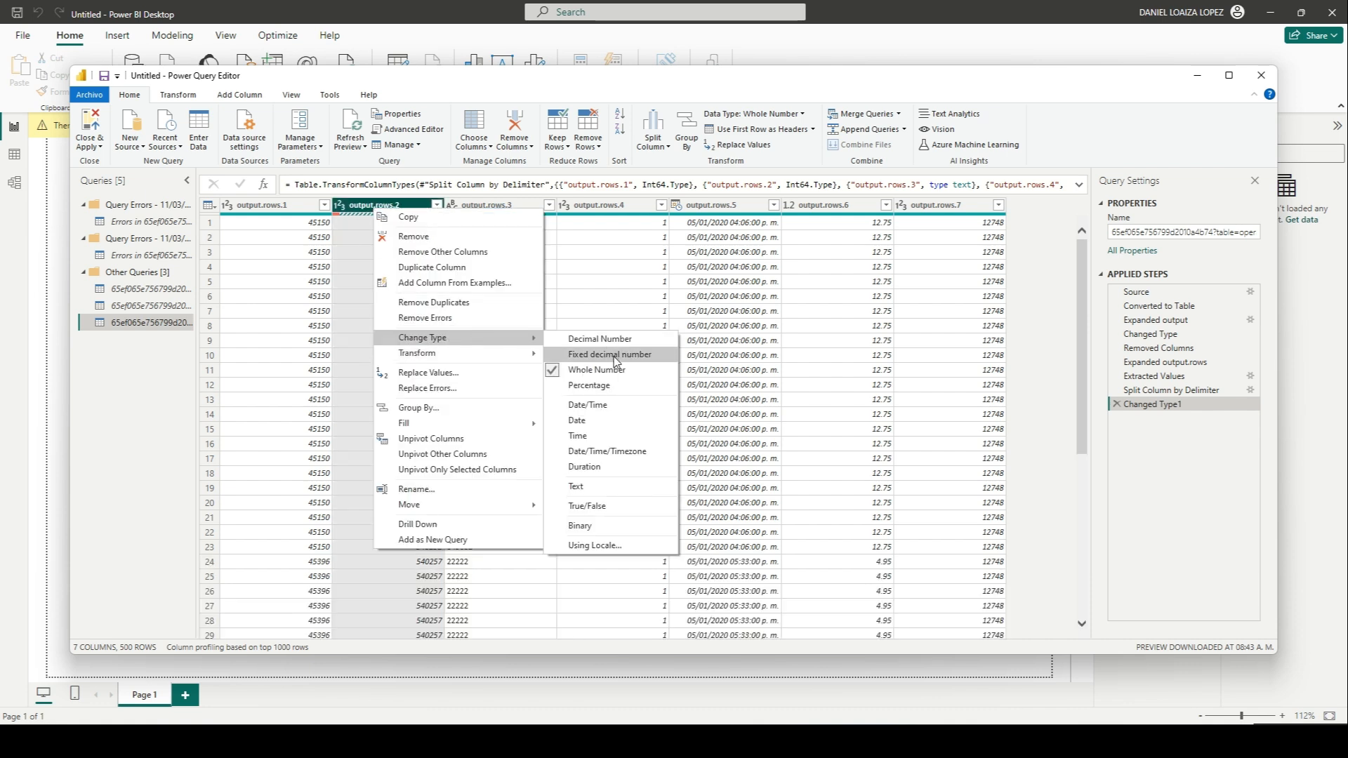
{"action": "left_click", "coordinate": [601, 489]}
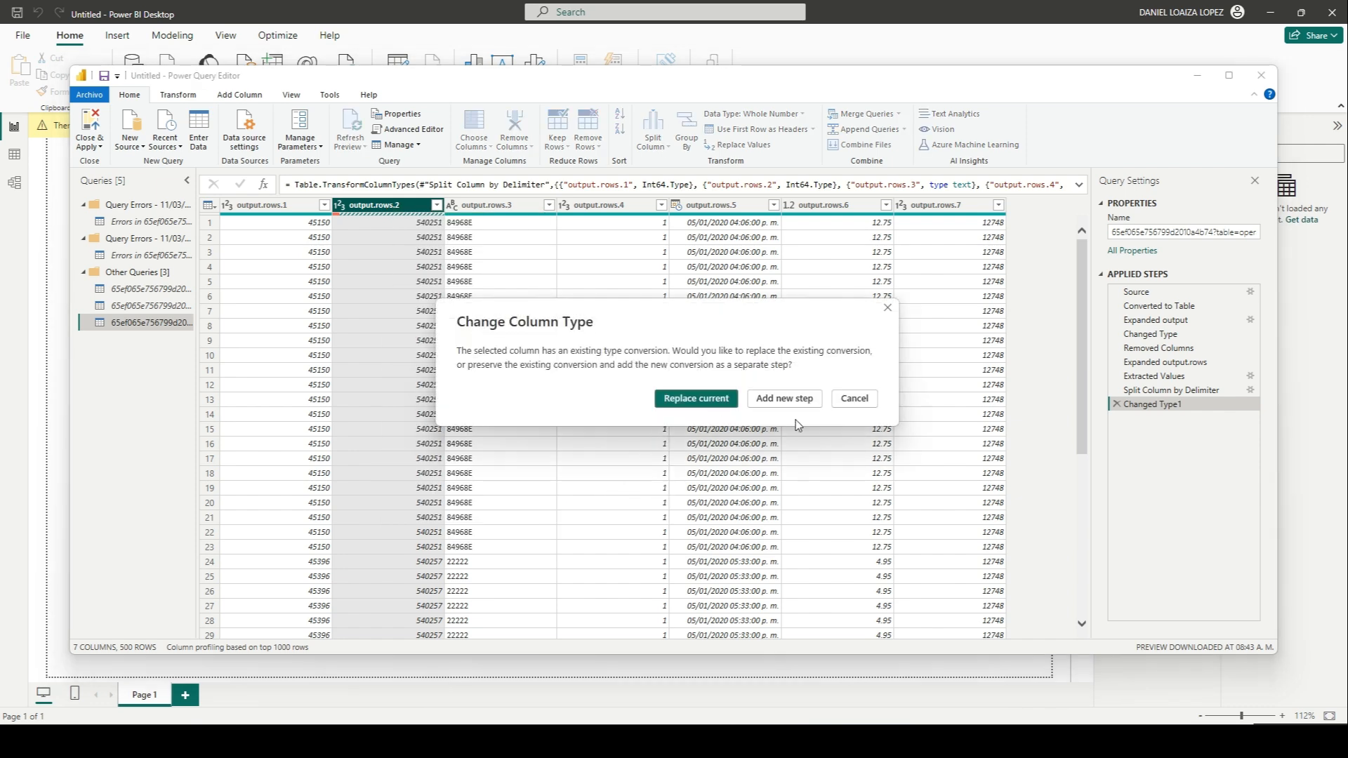
{"action": "left_click", "coordinate": [751, 398]}
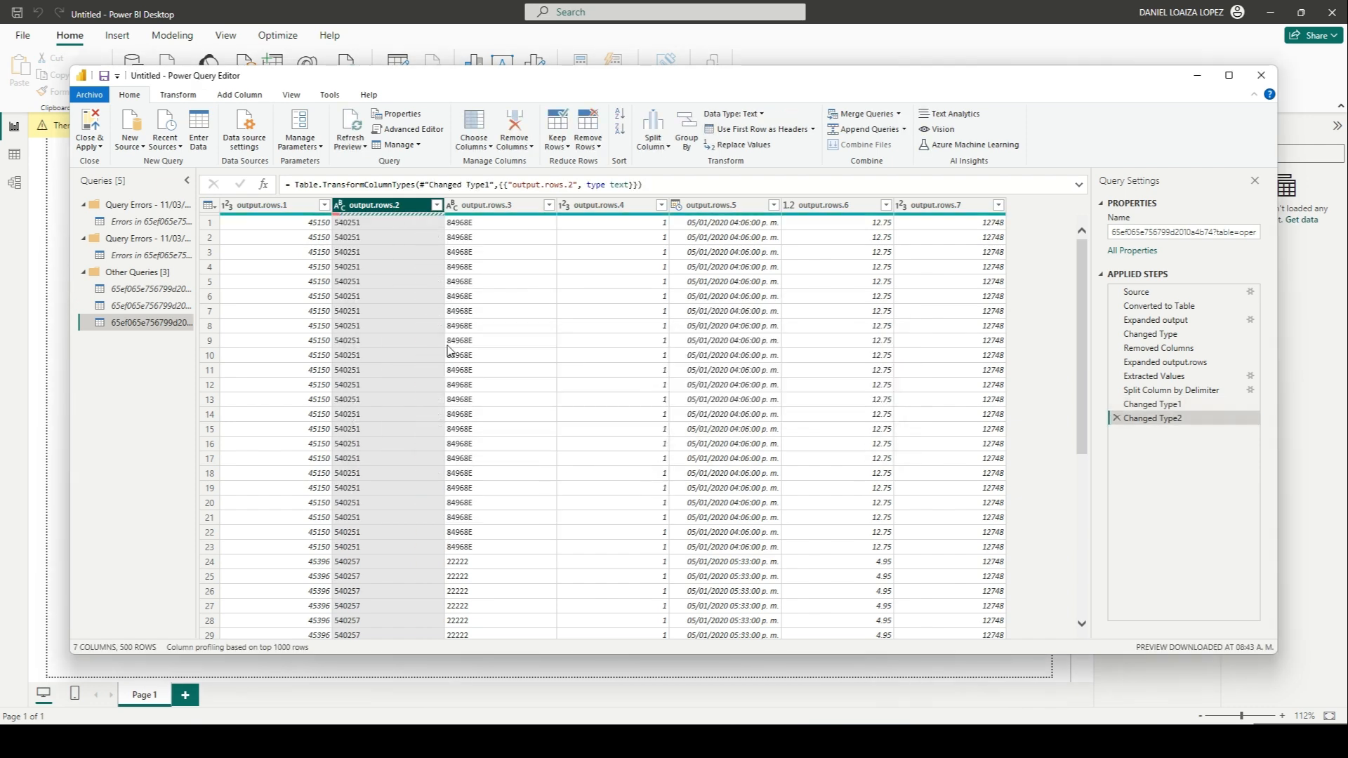
- Switch to Datagran, open the Power BI Export pipeline and bring up its results table with the original column names
{"action": "left_click", "coordinate": [250, 205]}
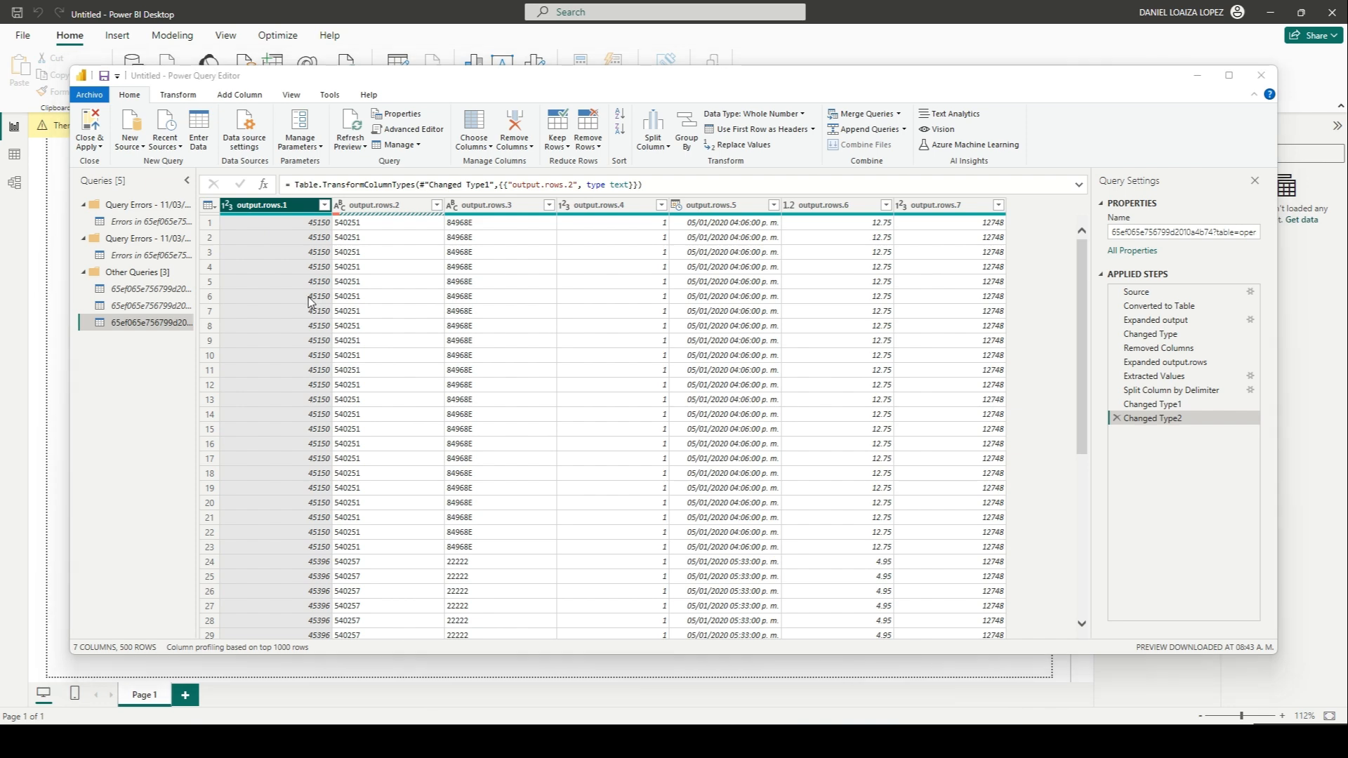
{"action": "key", "text": "alt+Tab"}
{"action": "left_click", "coordinate": [23, 337]}
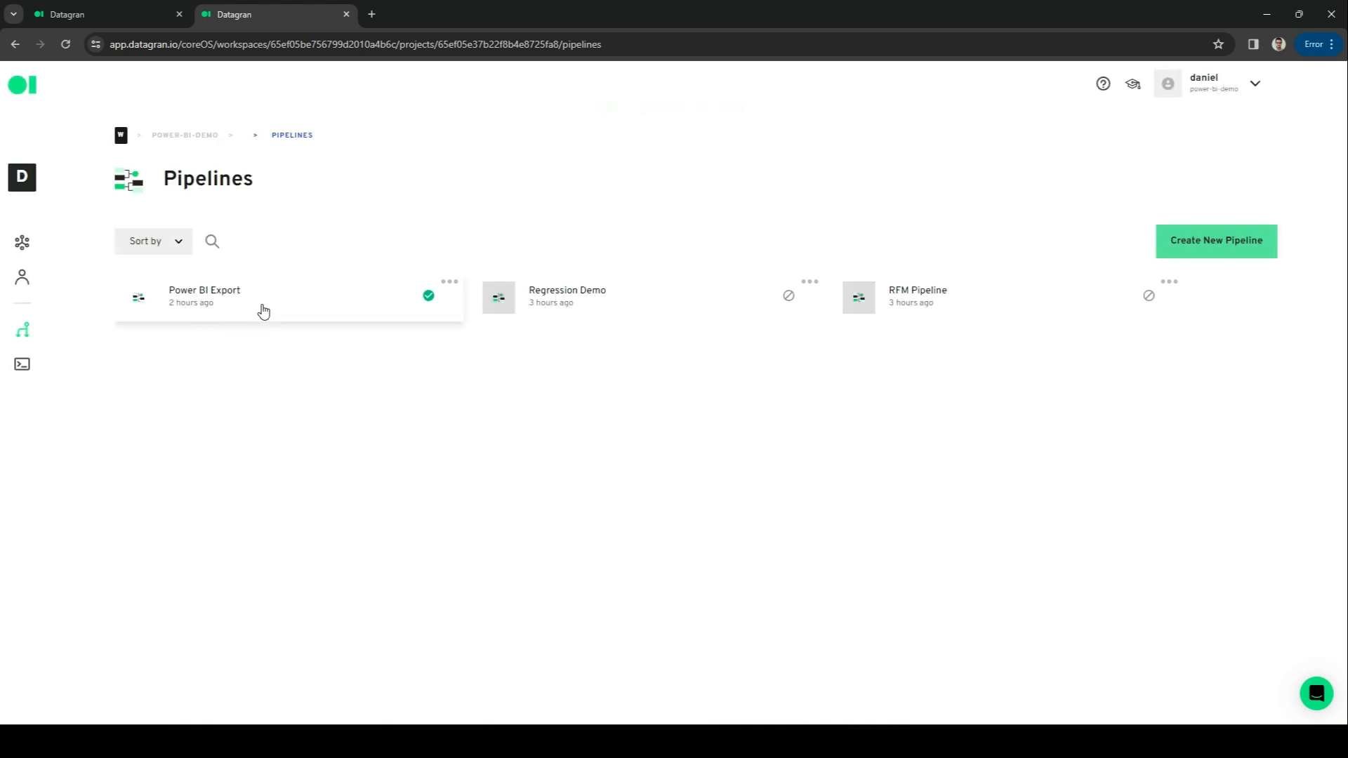
{"action": "left_click", "coordinate": [267, 310]}
{"action": "left_click", "coordinate": [413, 321]}
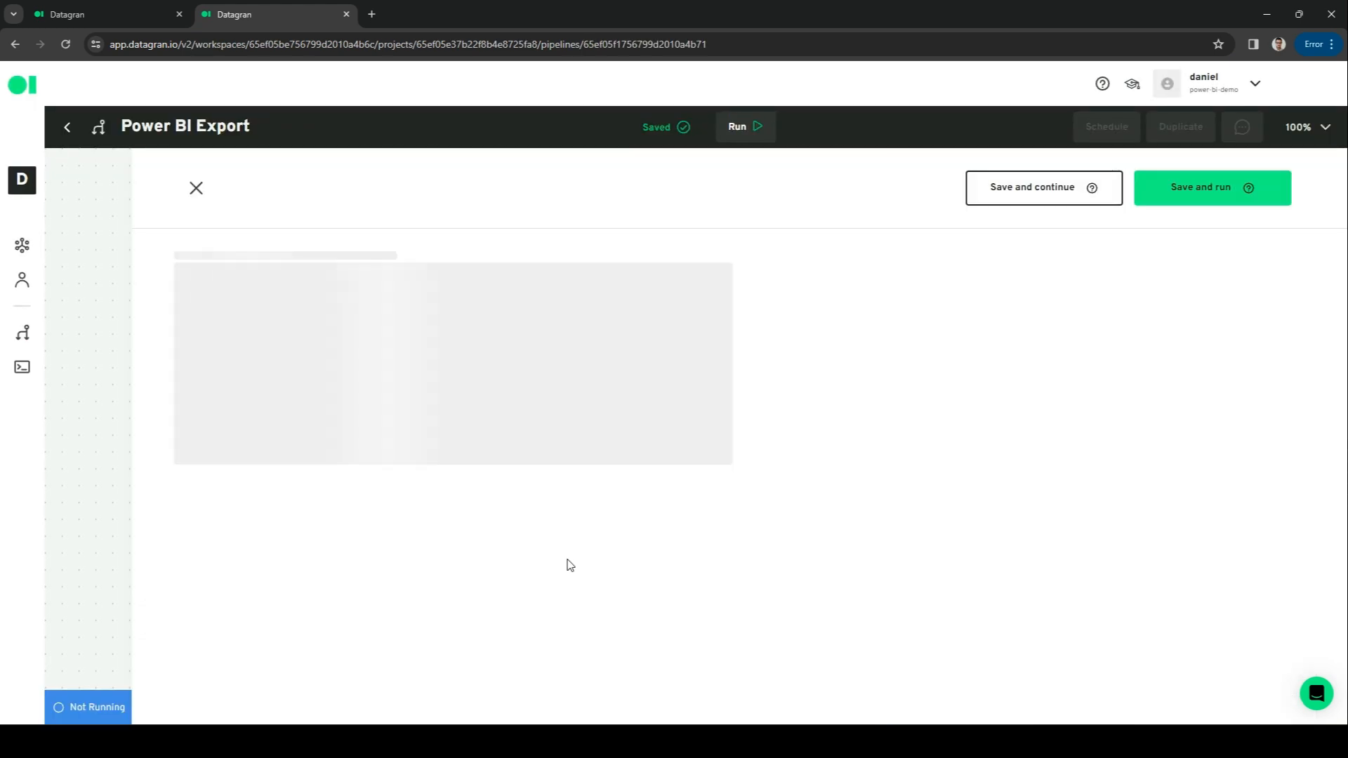
{"action": "scroll", "coordinate": [686, 632], "scroll_direction": "down", "scroll_amount": 7}
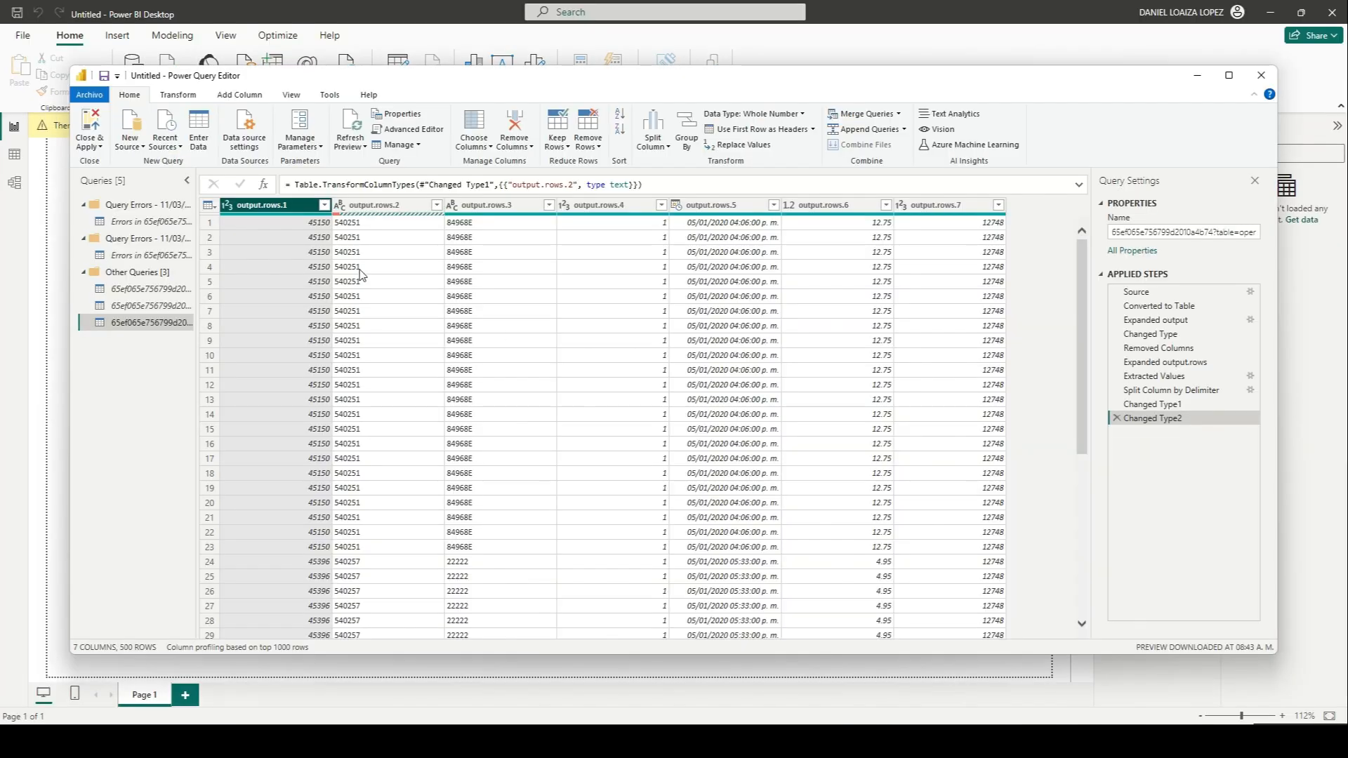
- Rename the output.rows.1 column as Id in Power Query Editor
{"action": "double_click", "coordinate": [281, 205]}
{"action": "type", "text": "Id"}
{"action": "key", "text": "Return"}
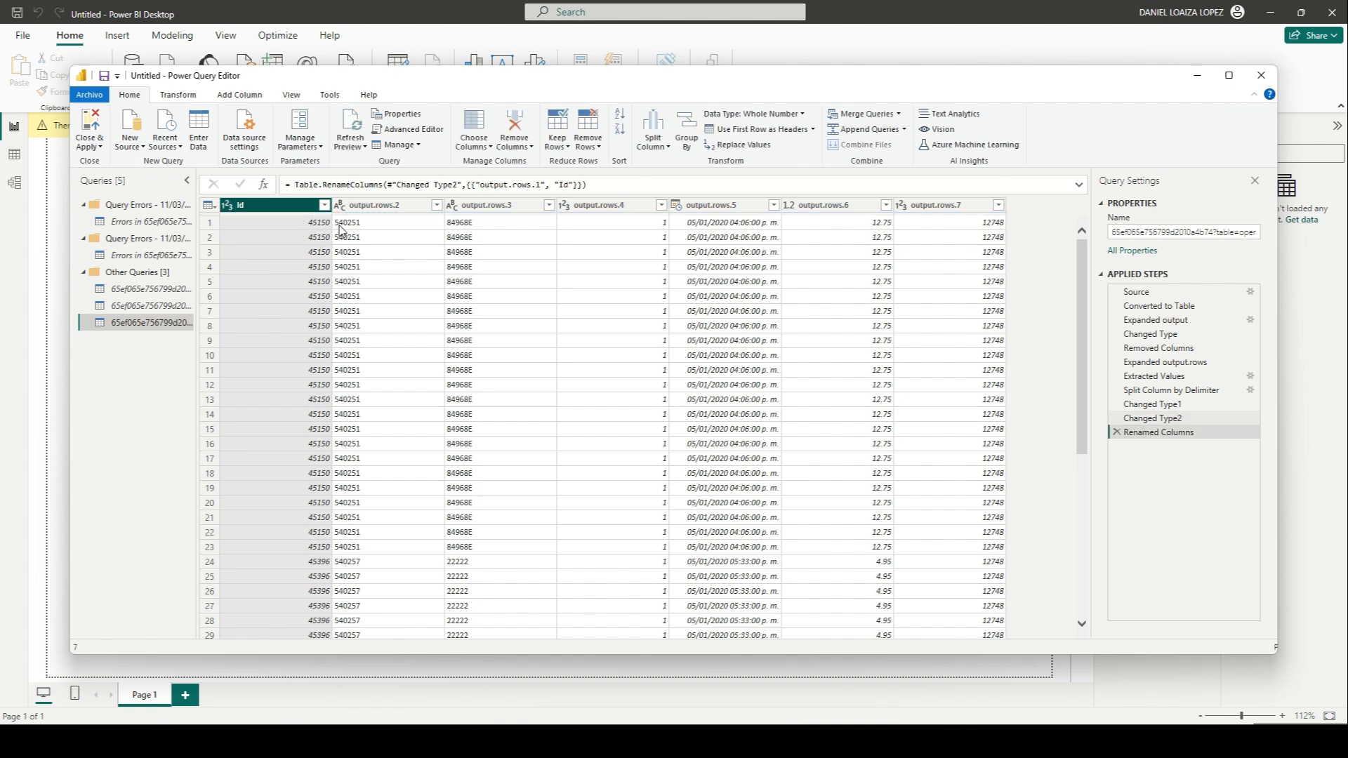
- Copy the InvoiceNo header from the Datagran results and use it to rename output.rows.2 in Power Query Editor
{"action": "key", "text": "alt+Tab"}
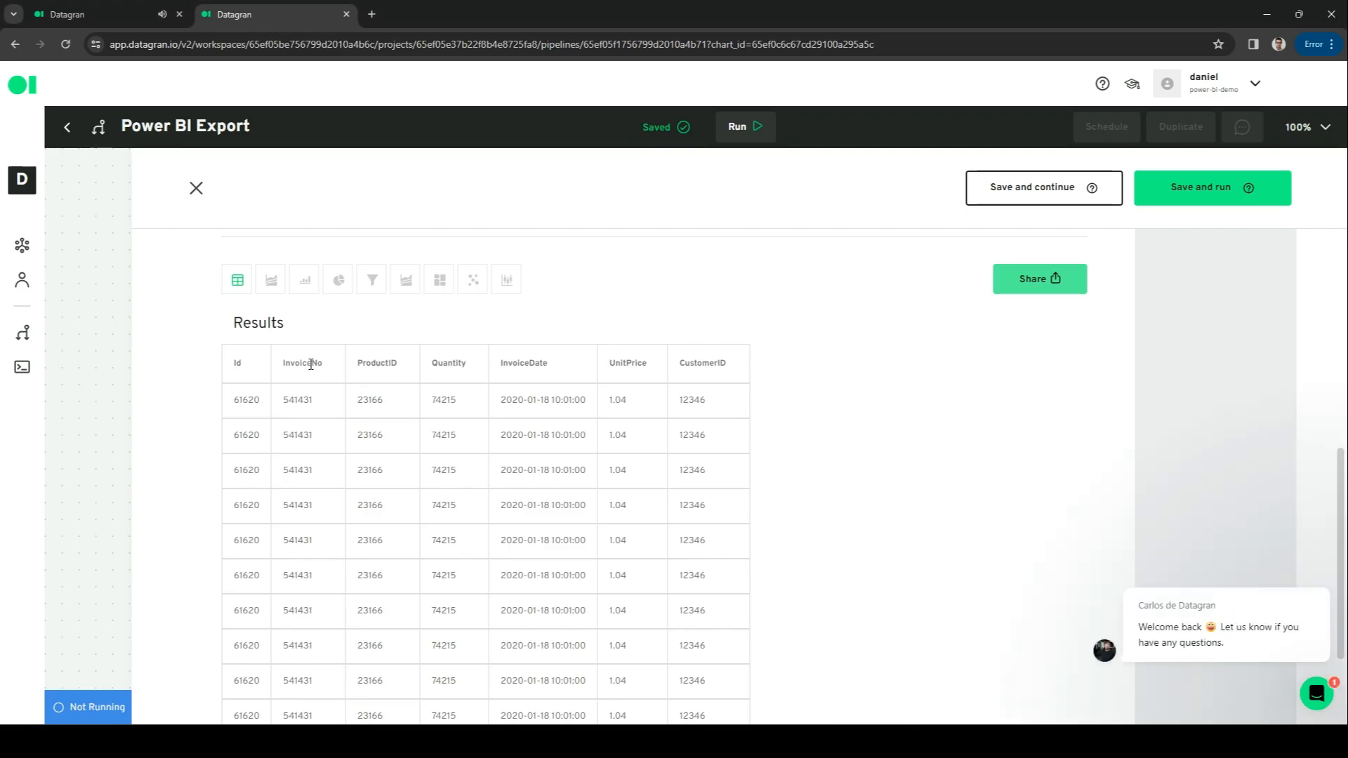
{"action": "double_click", "coordinate": [301, 363]}
{"action": "key", "text": "ctrl+c"}
{"action": "key", "text": "alt+Tab"}
{"action": "double_click", "coordinate": [390, 206]}
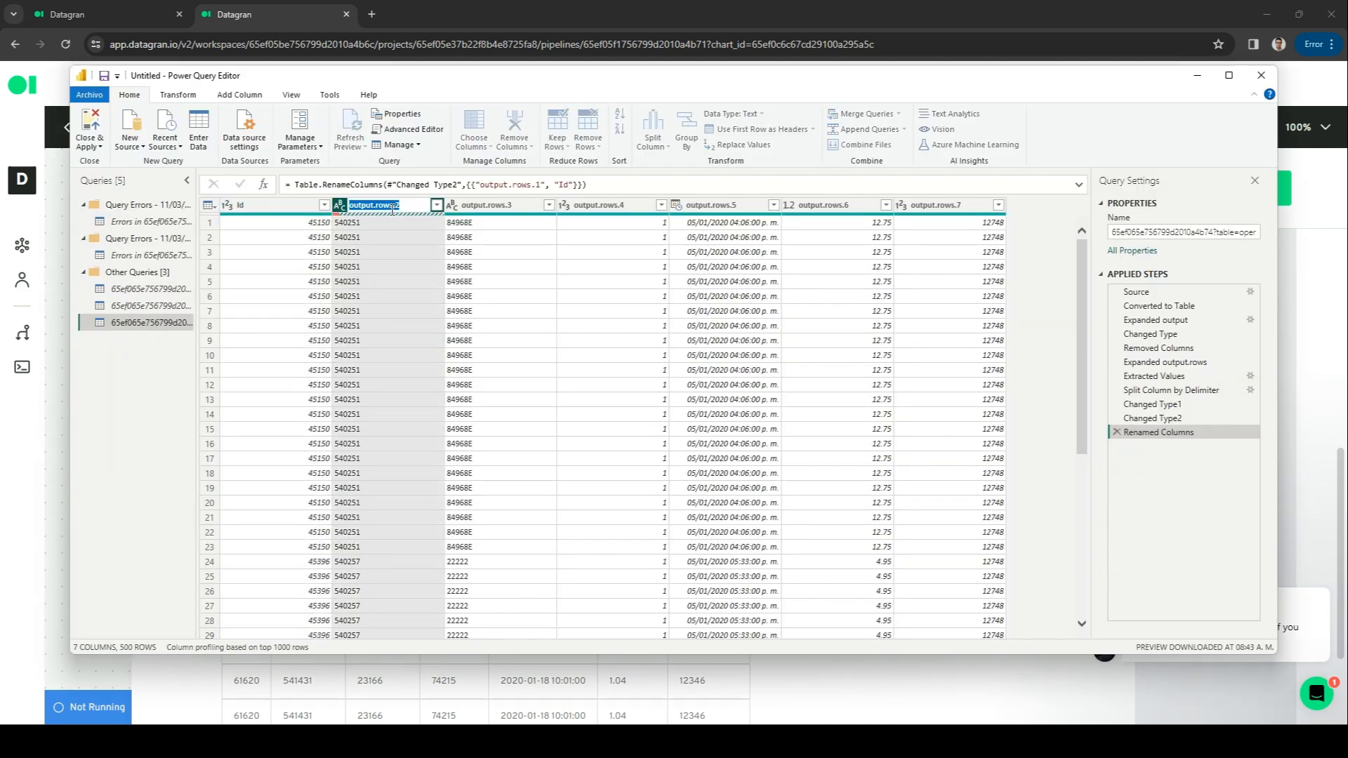
{"action": "key", "text": "ctrl+v"}
{"action": "key", "text": "Return"}
- Copy the ProductID header from the Datagran results and use it to rename output.rows.3 in Power Query Editor
{"action": "key", "text": "alt+Tab"}
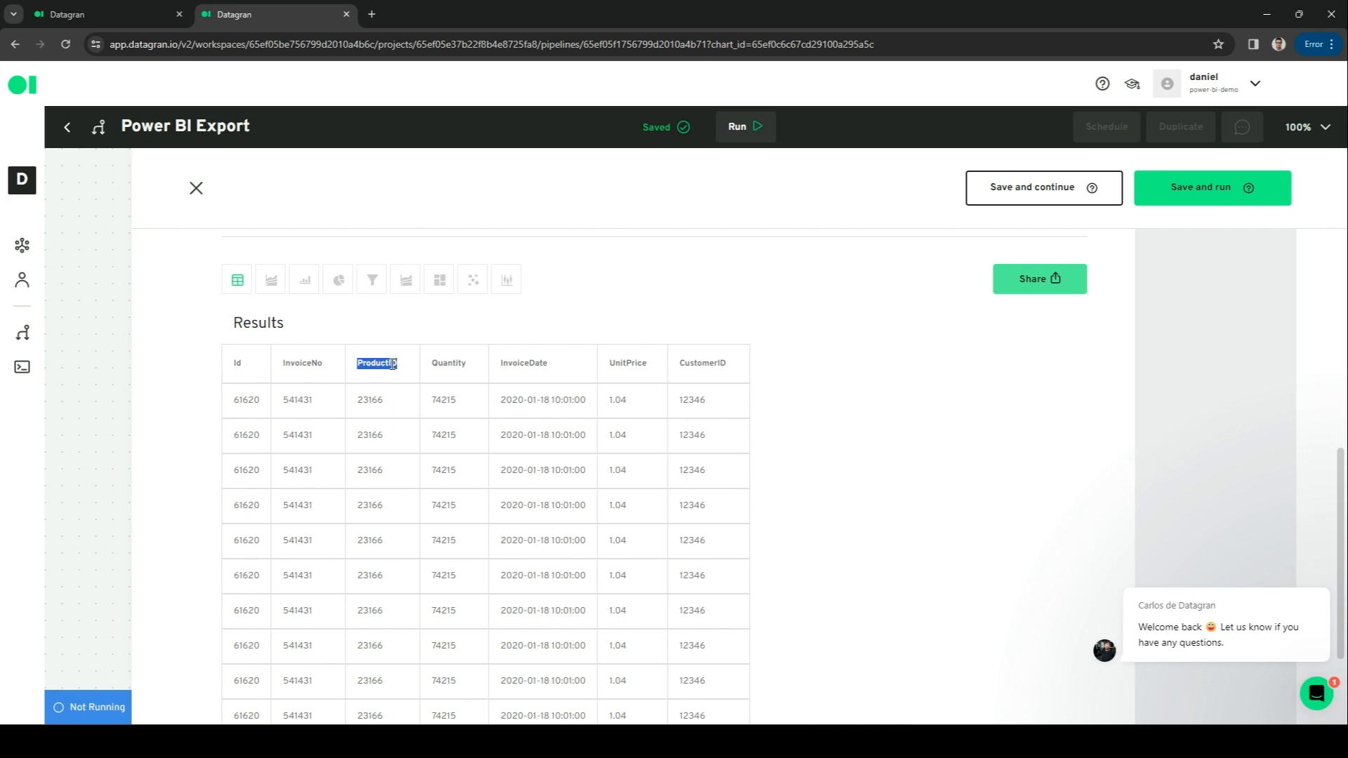
{"action": "key", "text": "alt+Tab"}
{"action": "left_click", "coordinate": [462, 227]}
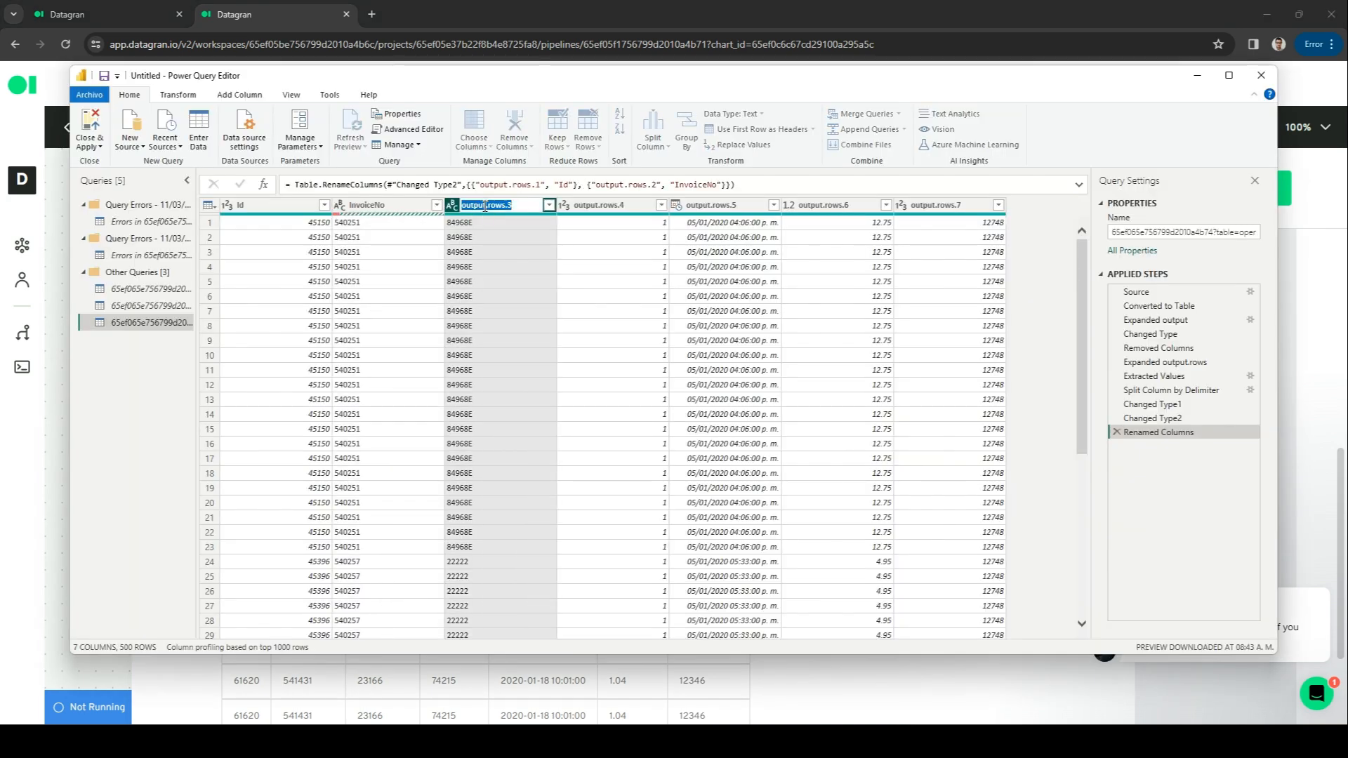
- Copy the Quantity header from the Datagran results and use it to rename output.rows.4 in Power Query Editor
{"action": "key", "text": "alt+Tab"}
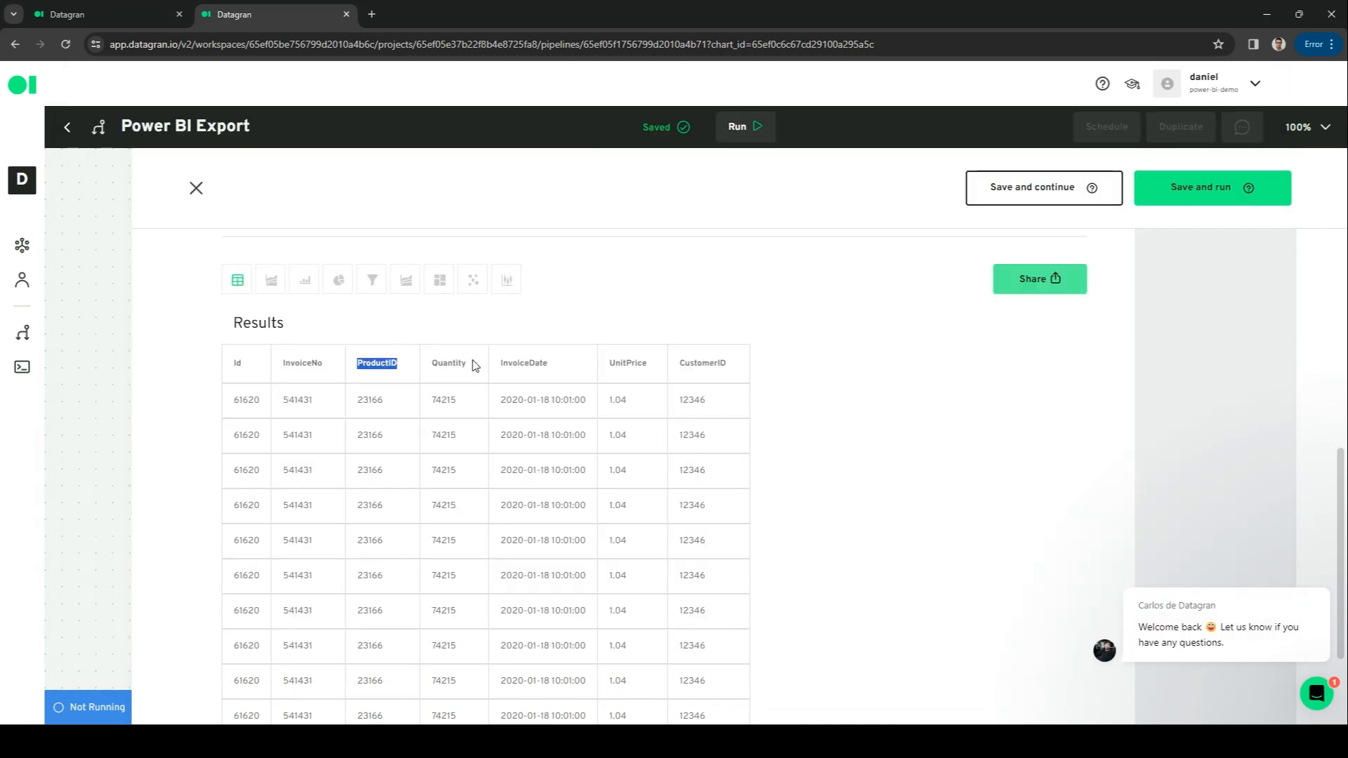
{"action": "double_click", "coordinate": [458, 362]}
{"action": "key", "text": "ctrl+c"}
{"action": "key", "text": "alt+Tab"}
{"action": "double_click", "coordinate": [604, 205]}
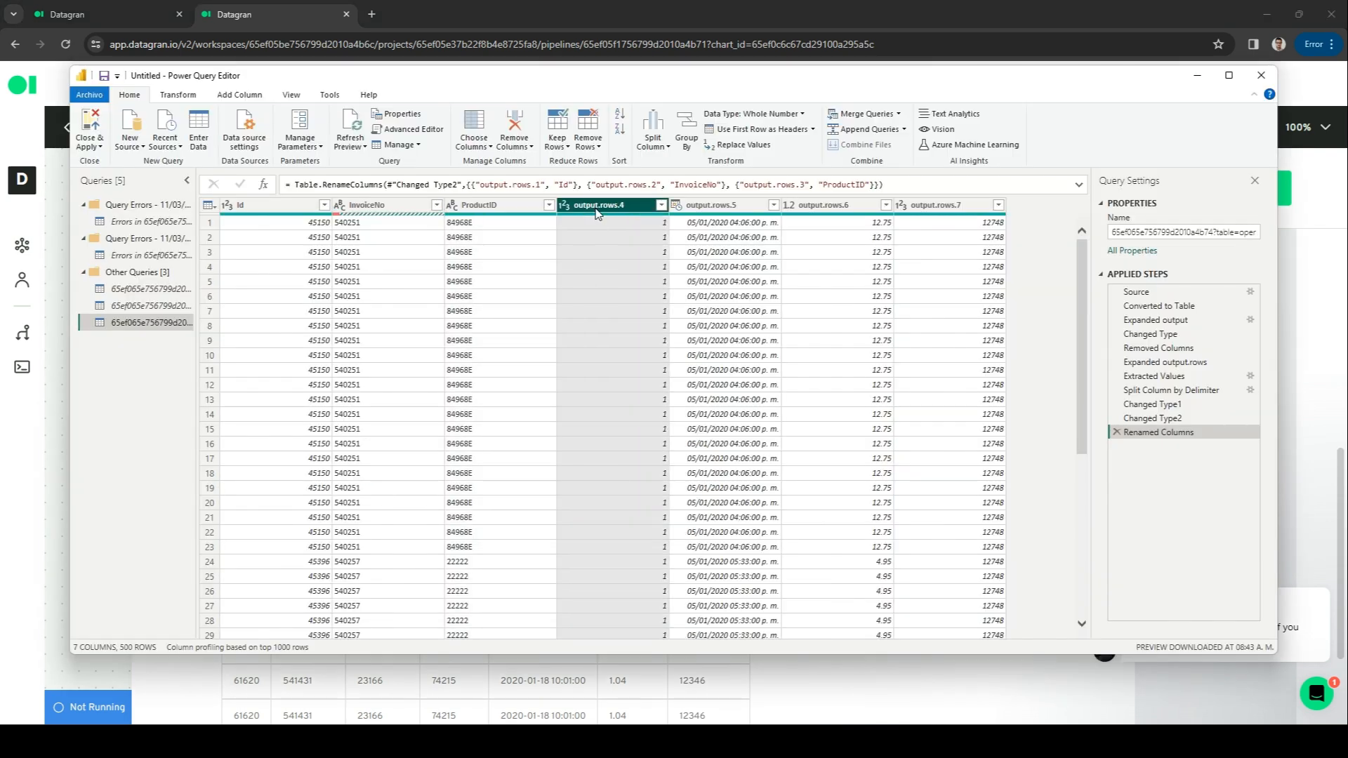
{"action": "key", "text": "ctrl+v"}
{"action": "key", "text": "Return"}
- Copy the InvoiceDate header from the Datagran results and use it to rename output.rows.5 in Power Query Editor
{"action": "key", "text": "alt+Tab"}
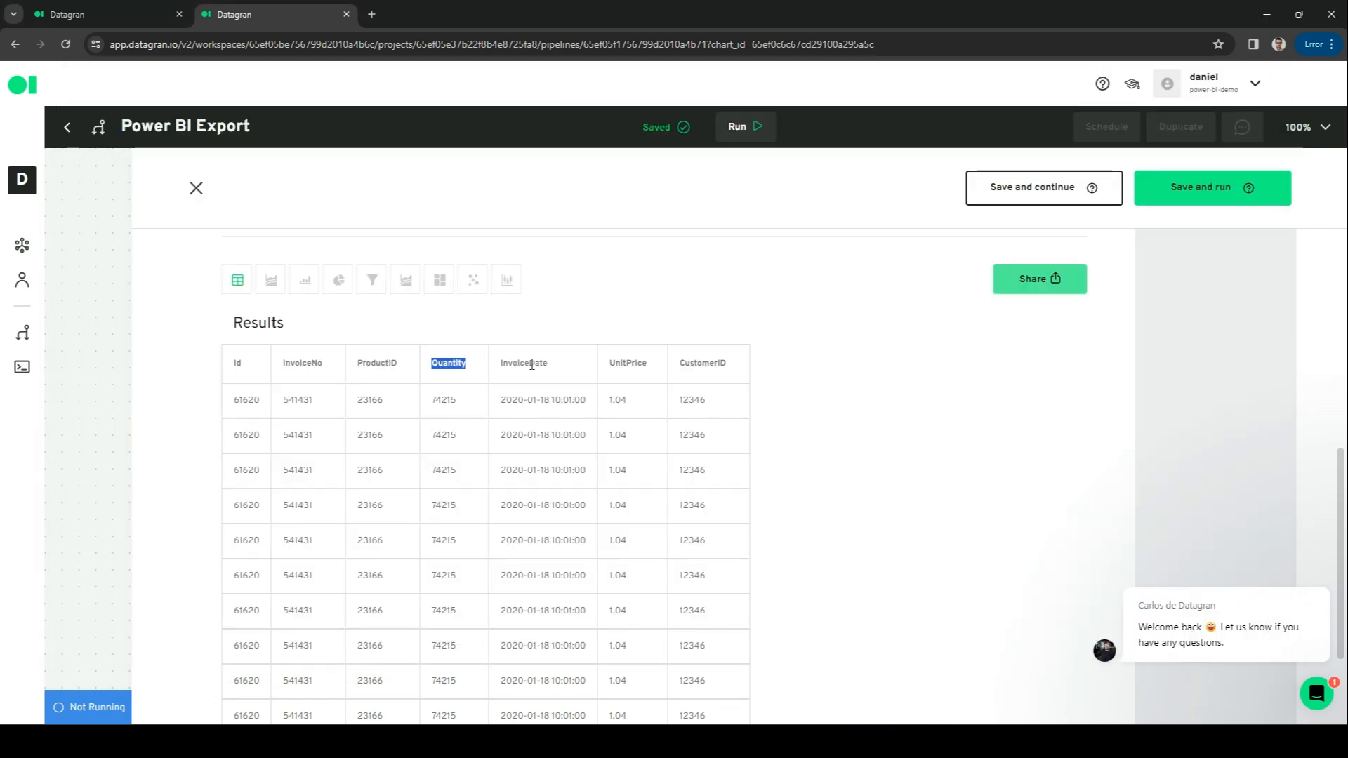
{"action": "double_click", "coordinate": [525, 363]}
{"action": "key", "text": "alt+Tab"}
{"action": "double_click", "coordinate": [709, 205]}
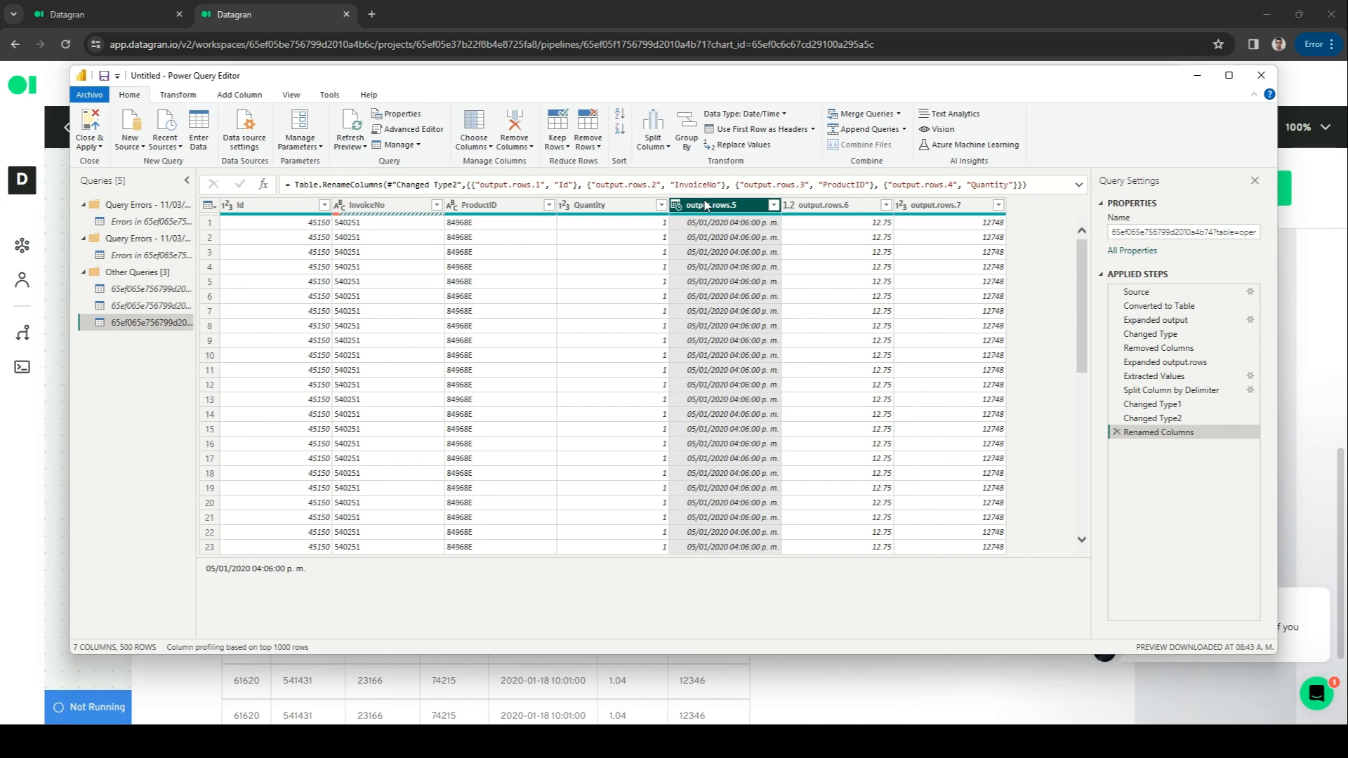
{"action": "key", "text": "ctrl+v"}
{"action": "key", "text": "Return"}
- Copy the UnitPrice header from the Datagran results and use it to rename output.rows.6 in Power Query Editor
{"action": "key", "text": "alt+Tab"}
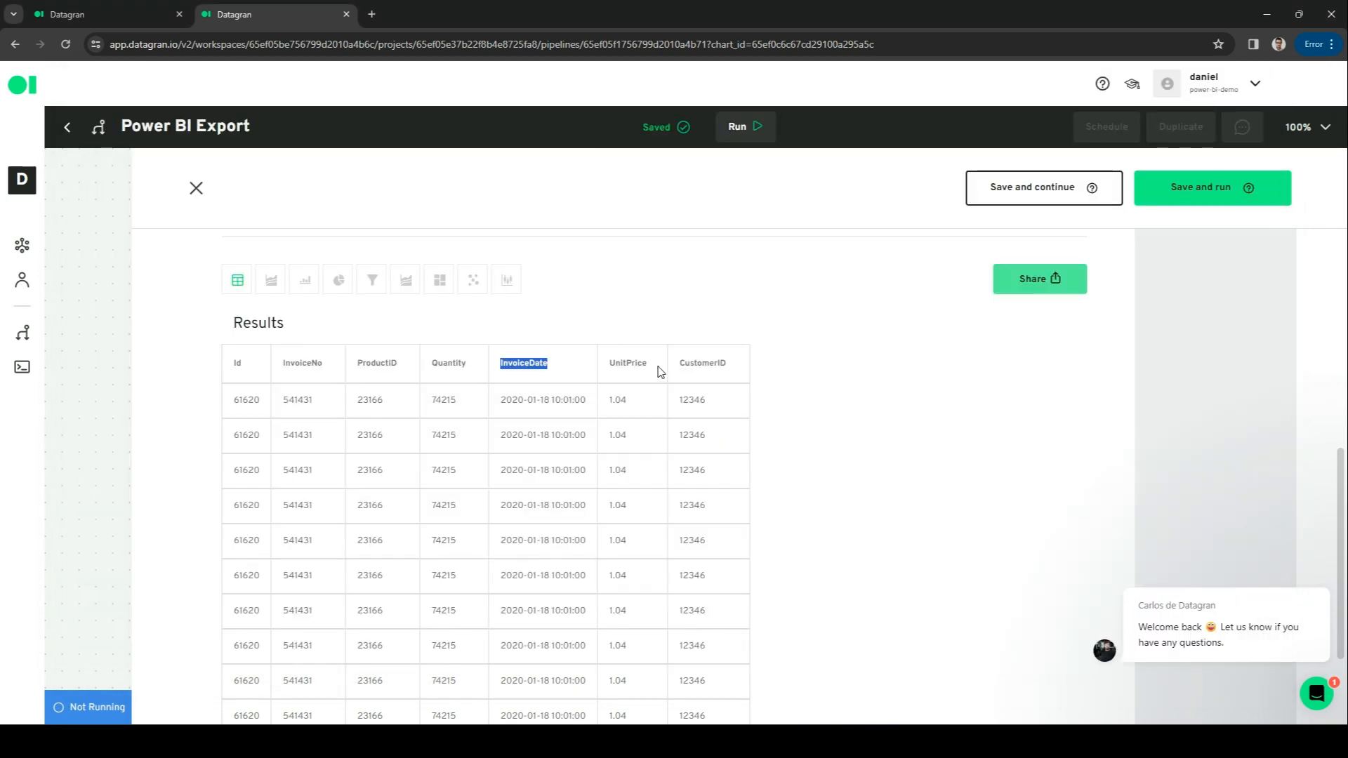
{"action": "double_click", "coordinate": [634, 365]}
{"action": "key", "text": "alt+Tab"}
{"action": "left_click", "coordinate": [828, 311]}
{"action": "double_click", "coordinate": [838, 205]}
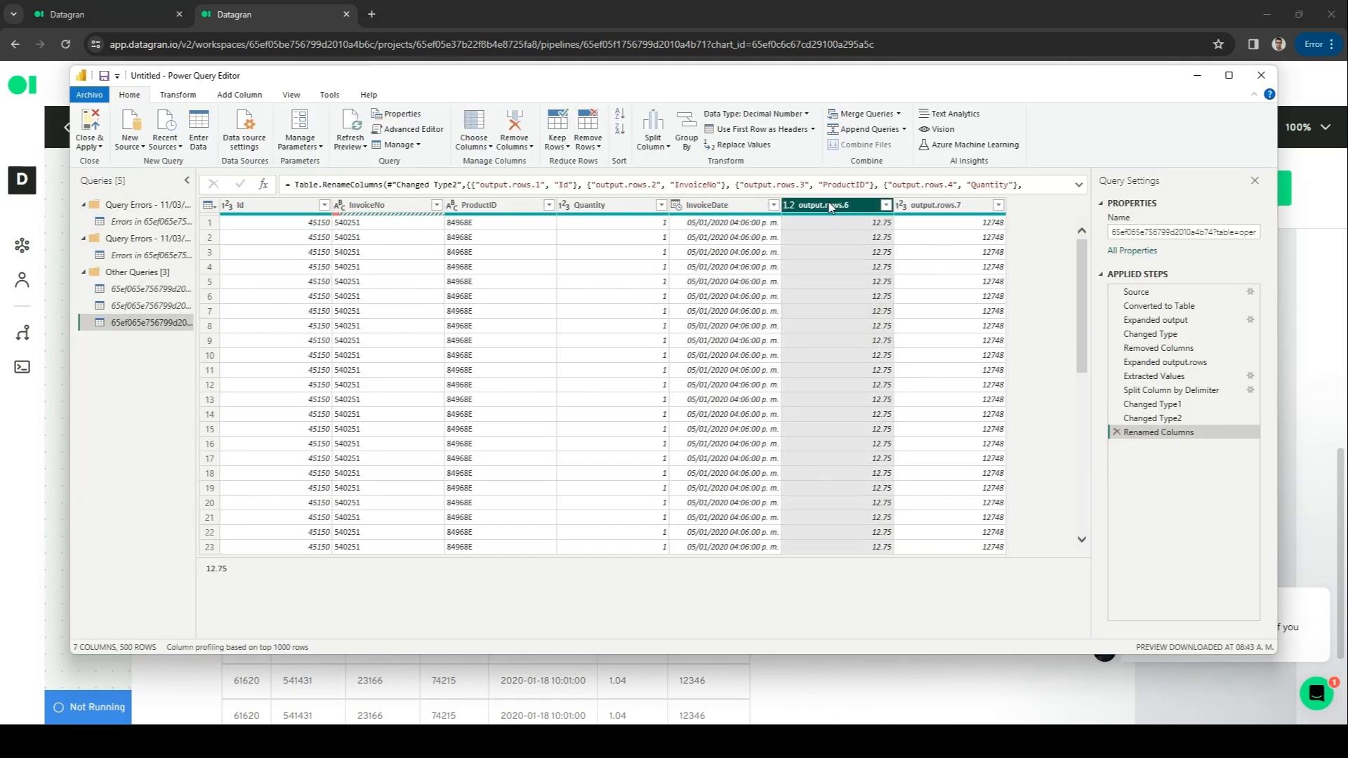
{"action": "key", "text": "ctrl+v"}
- Copy the CustomerID header from the Datagran results and use it to rename output.rows.7 in Power Query Editor
{"action": "key", "text": "alt+Tab"}
{"action": "double_click", "coordinate": [693, 363]}
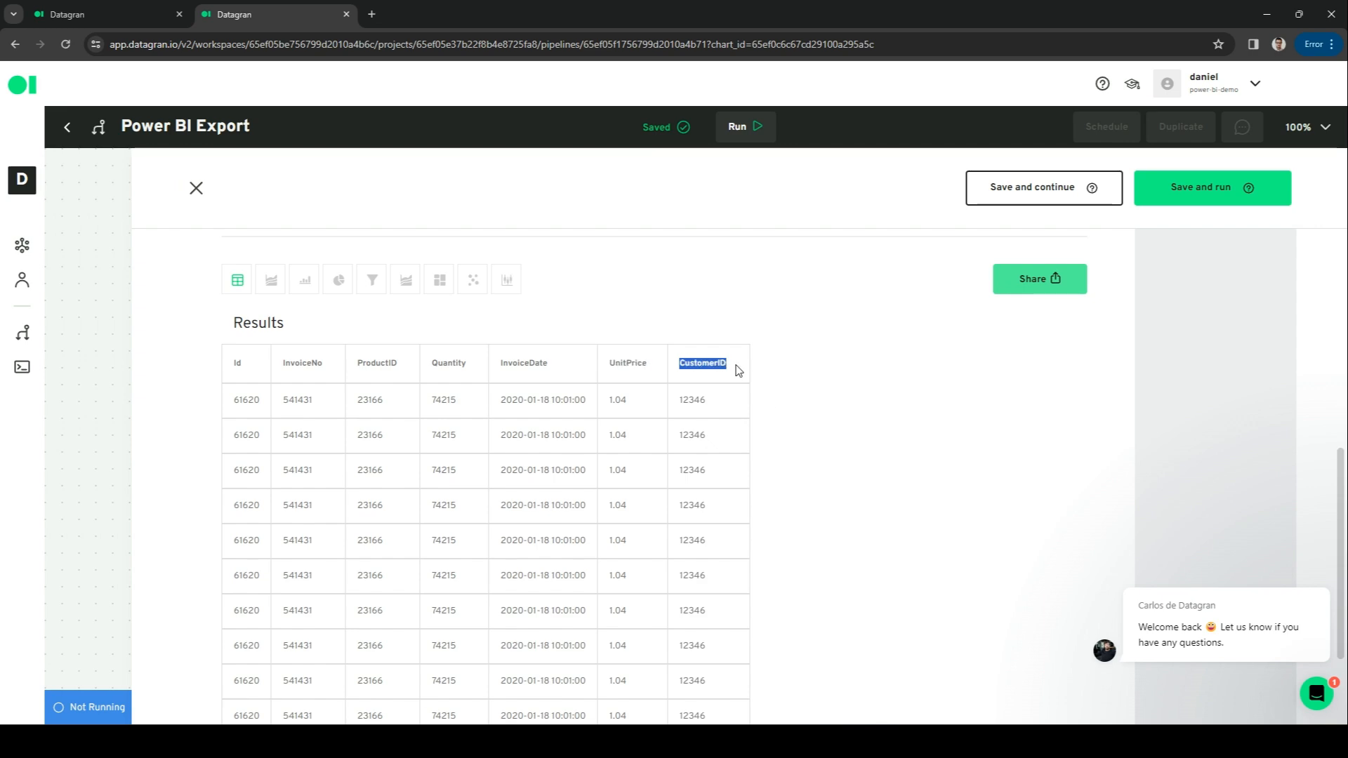
{"action": "key", "text": "alt+Tab"}
{"action": "double_click", "coordinate": [942, 205]}
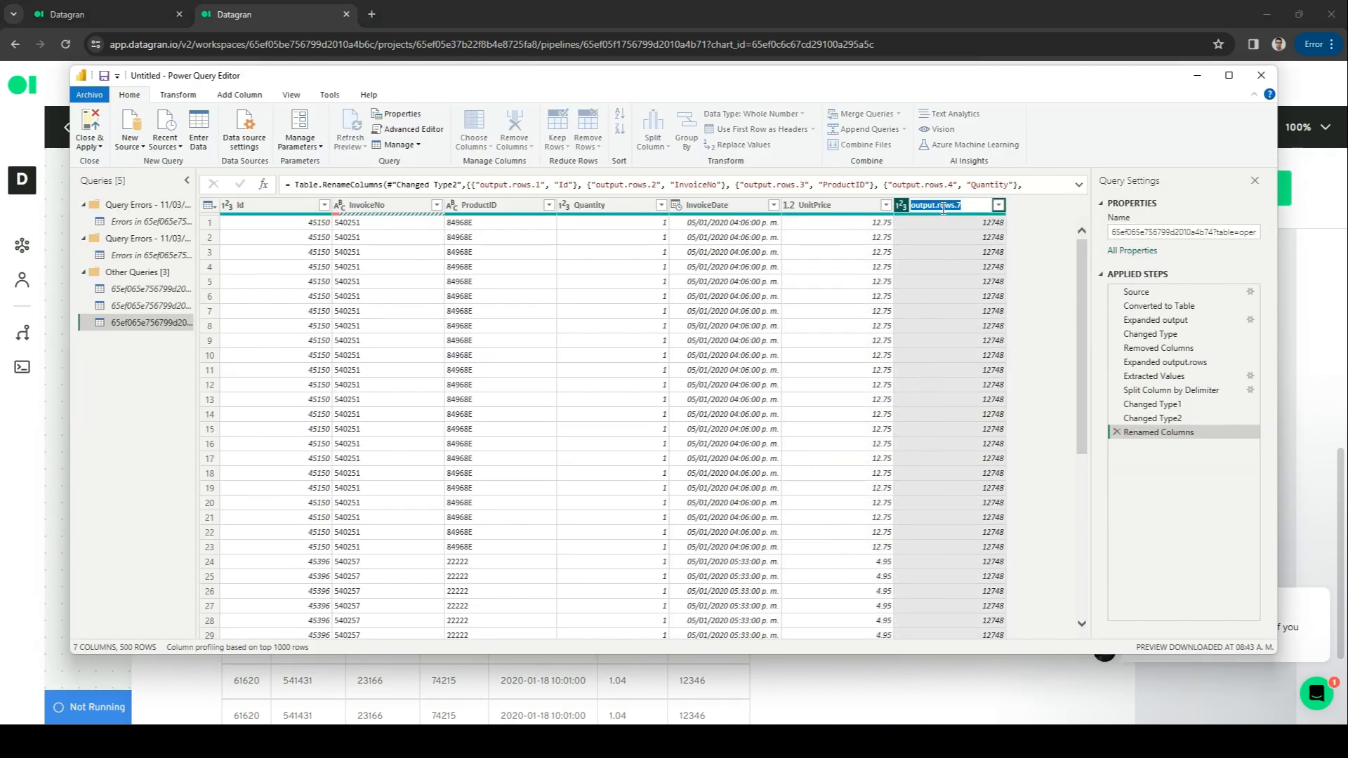
{"action": "key", "text": "ctrl+v"}
{"action": "key", "text": "Return"}
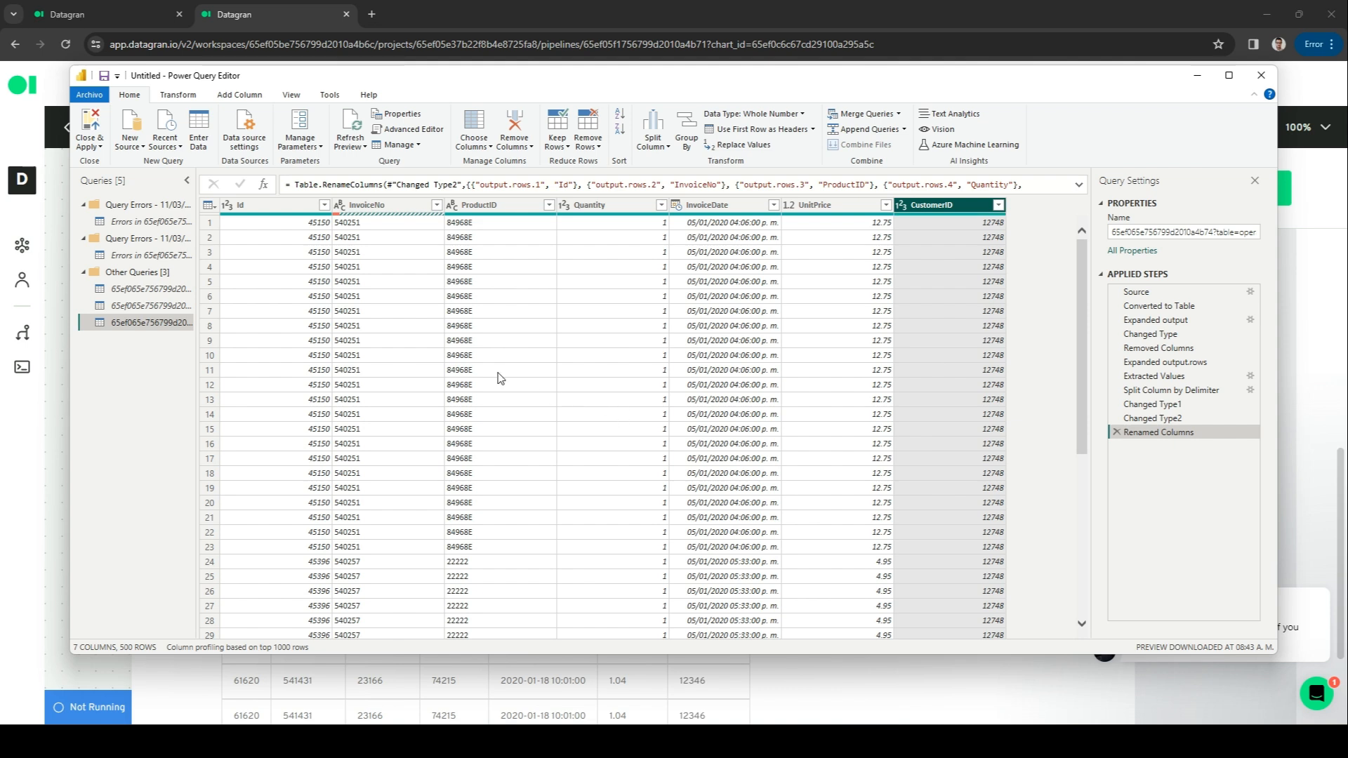
- Close Power Query Editor applying the query changes, and expand the loaded table to show its fields in the report
{"action": "left_click", "coordinate": [89, 126]}
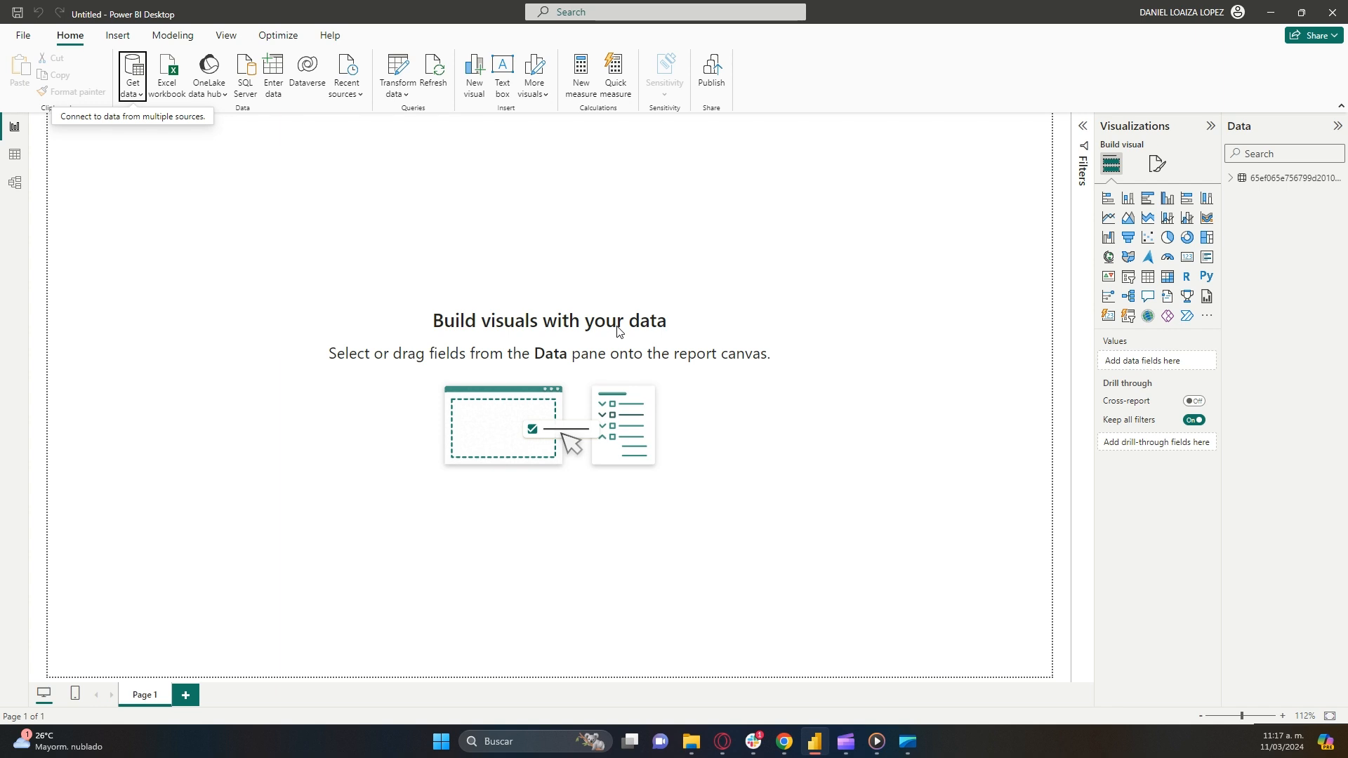
{"action": "left_click", "coordinate": [1231, 180]}
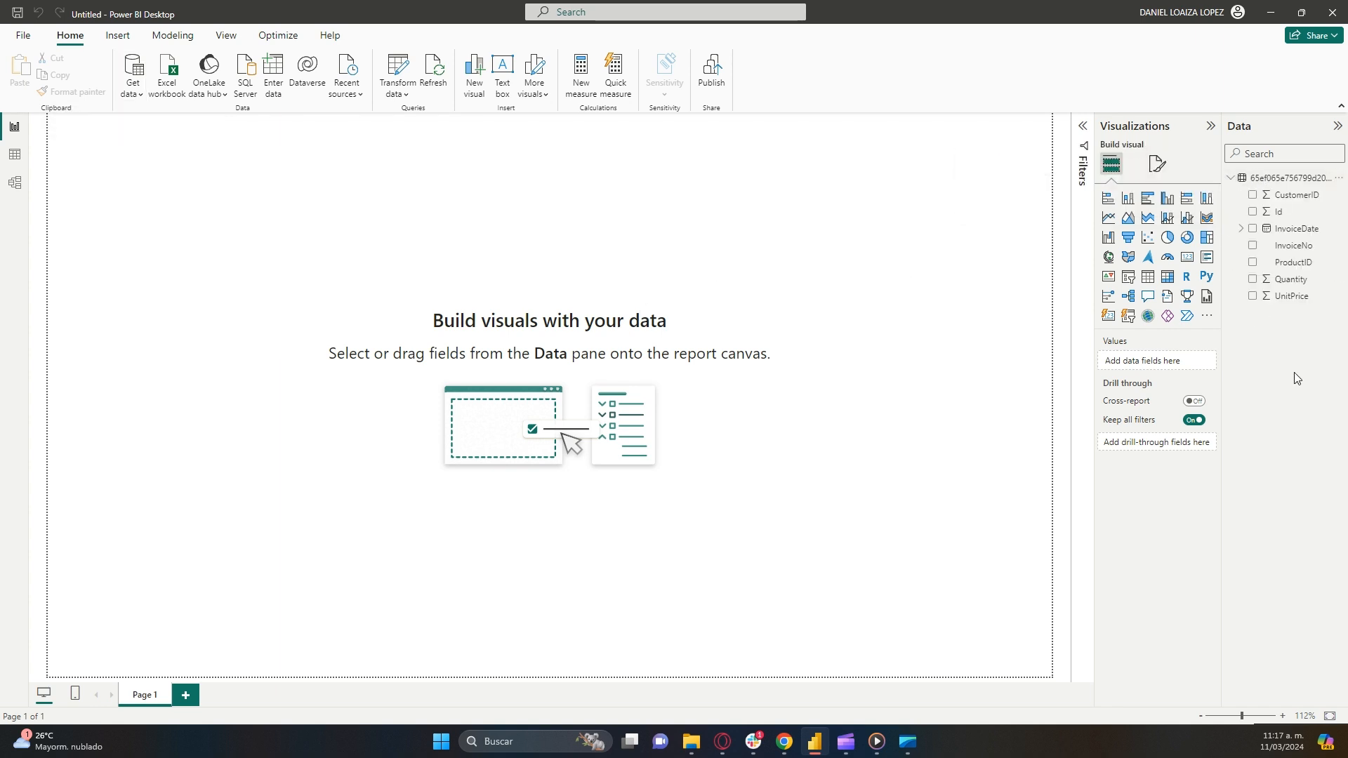